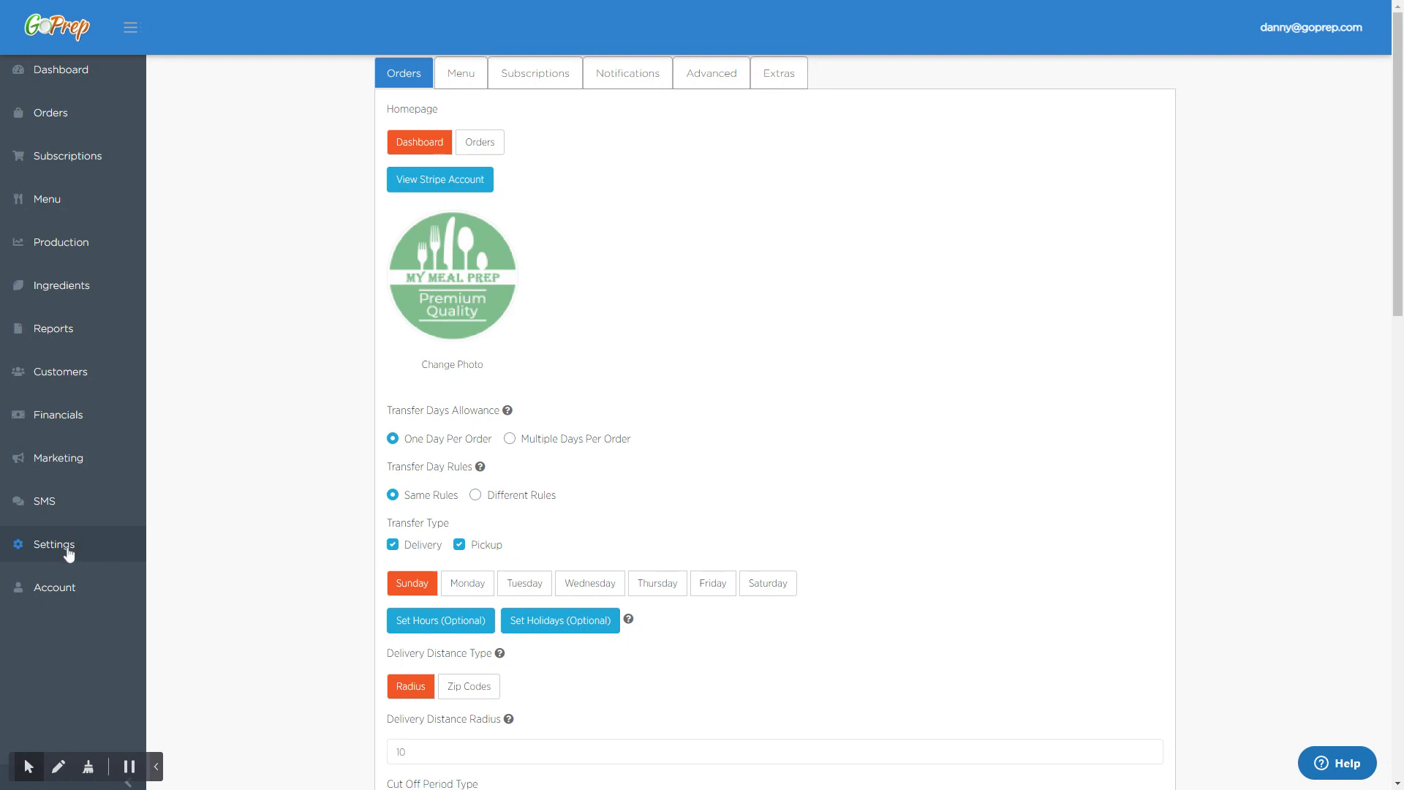
Try Orders as the homepage in the order settings, then restore Dashboard as the homepage.
click(409, 78)
click(411, 142)
click(424, 141)
click(475, 142)
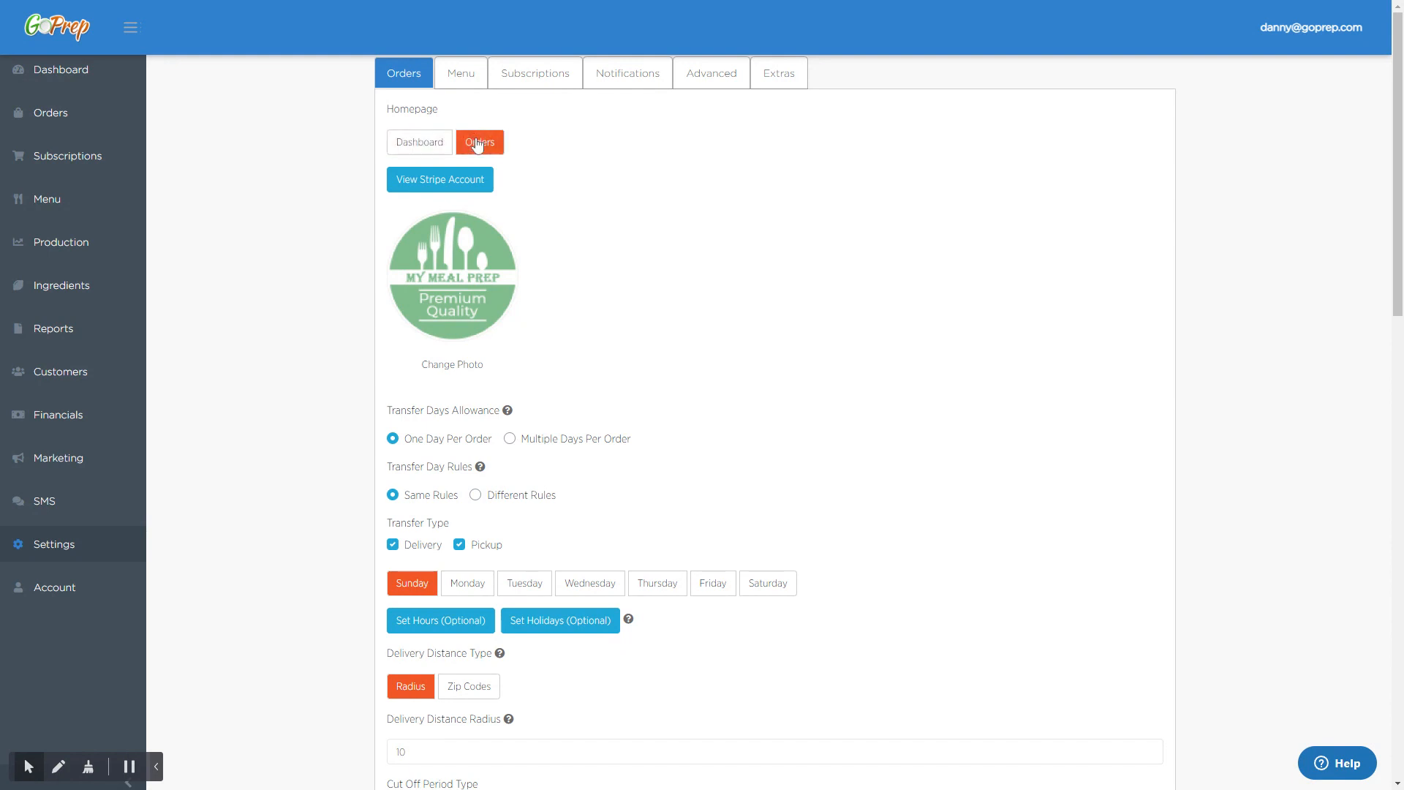
click(427, 145)
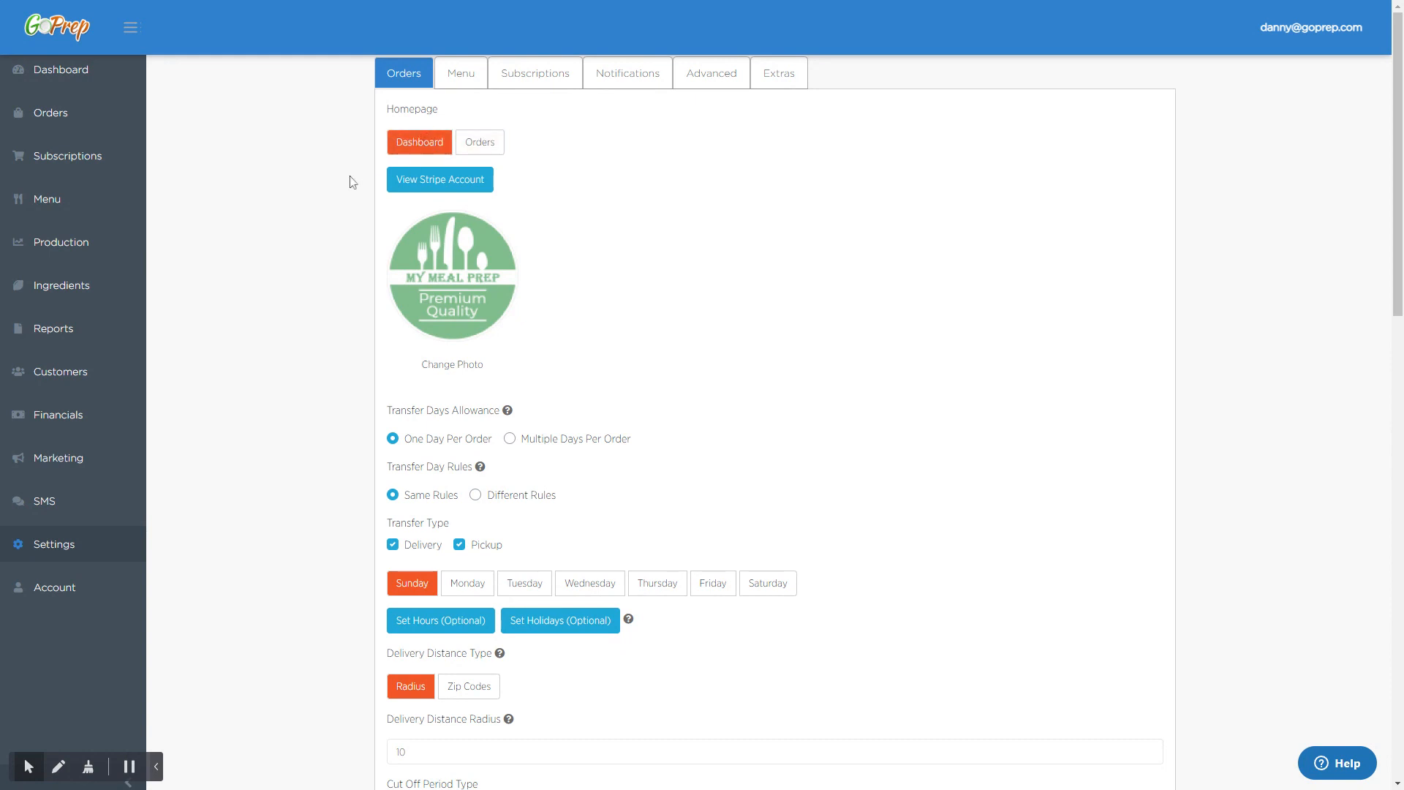
View the Dashboard and Orders pages, then return to the store settings.
click(103, 82)
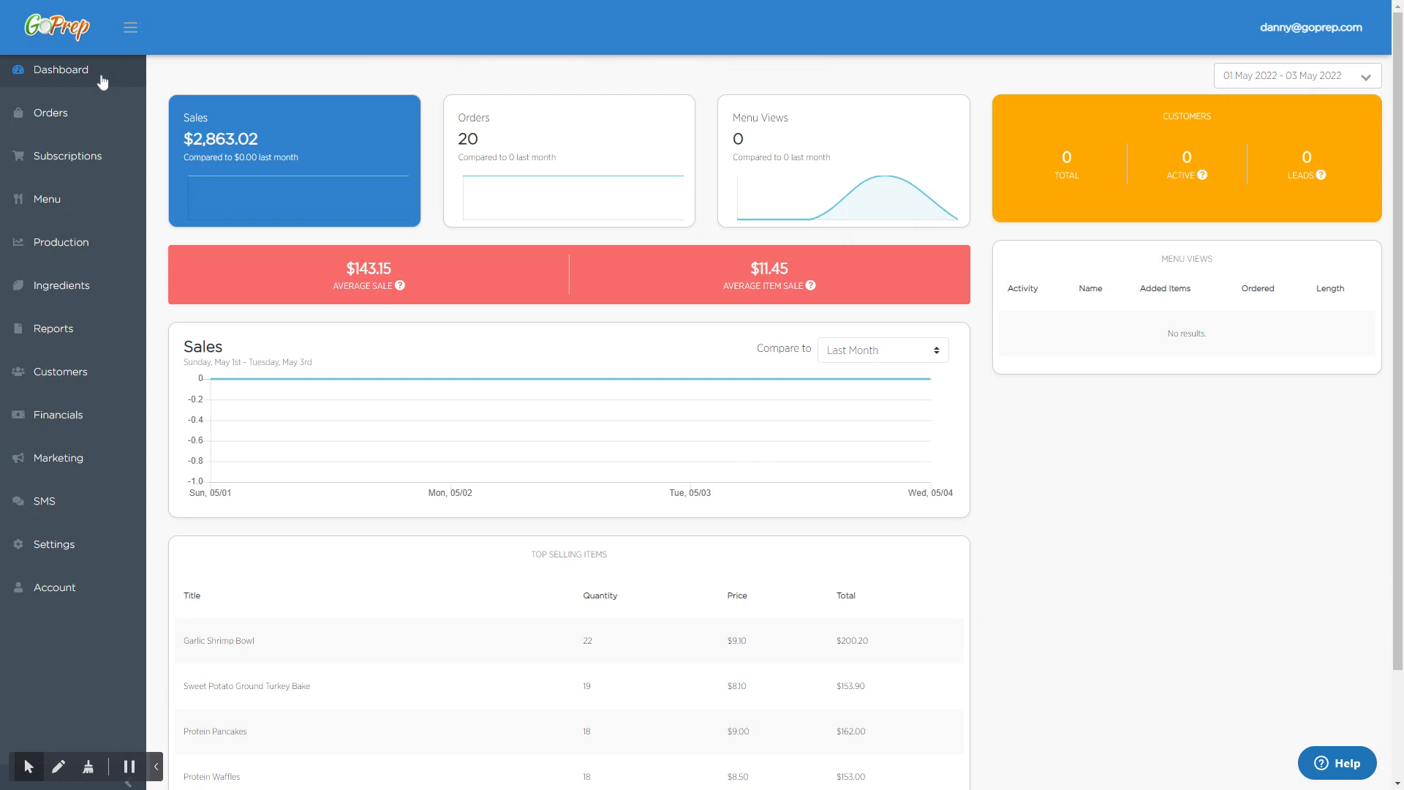
click(99, 116)
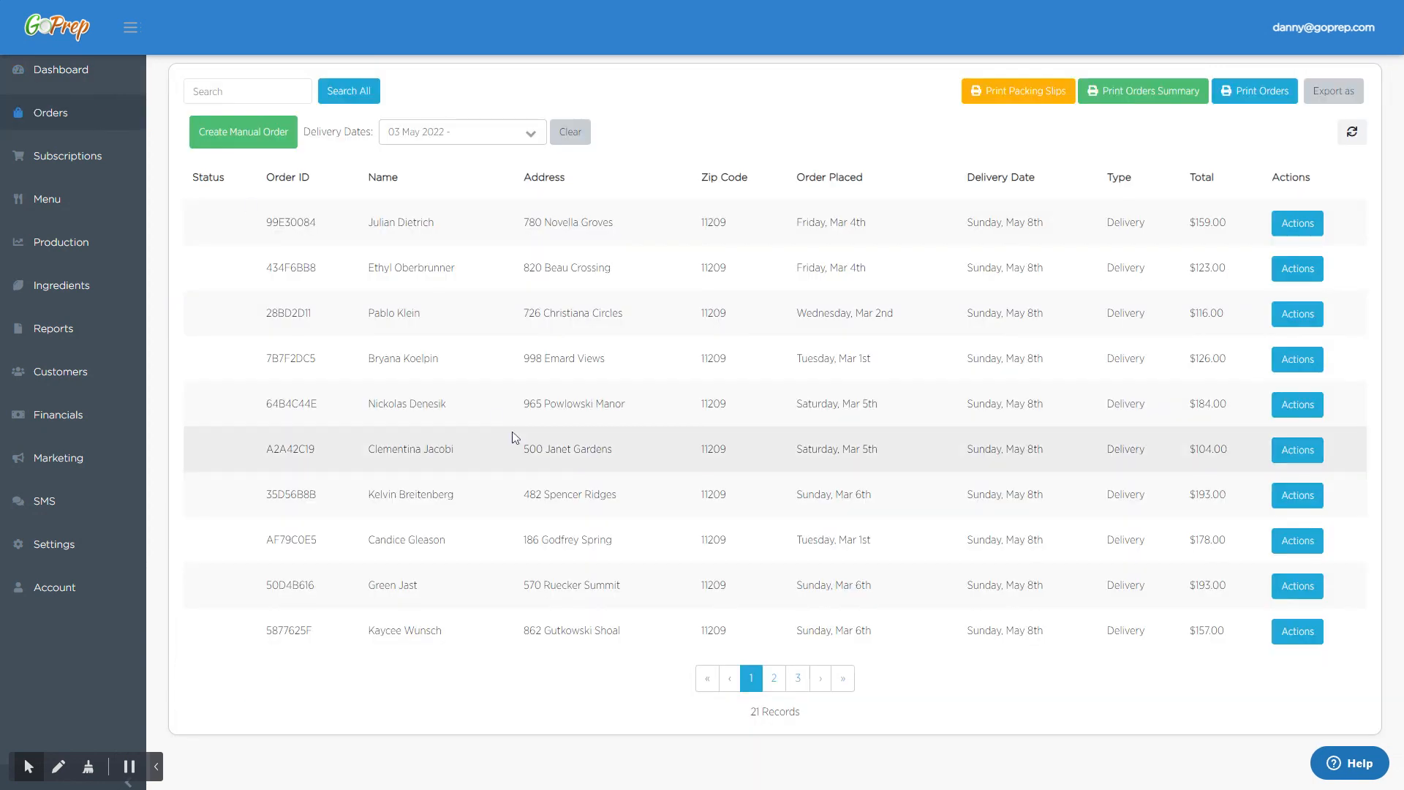
click(110, 553)
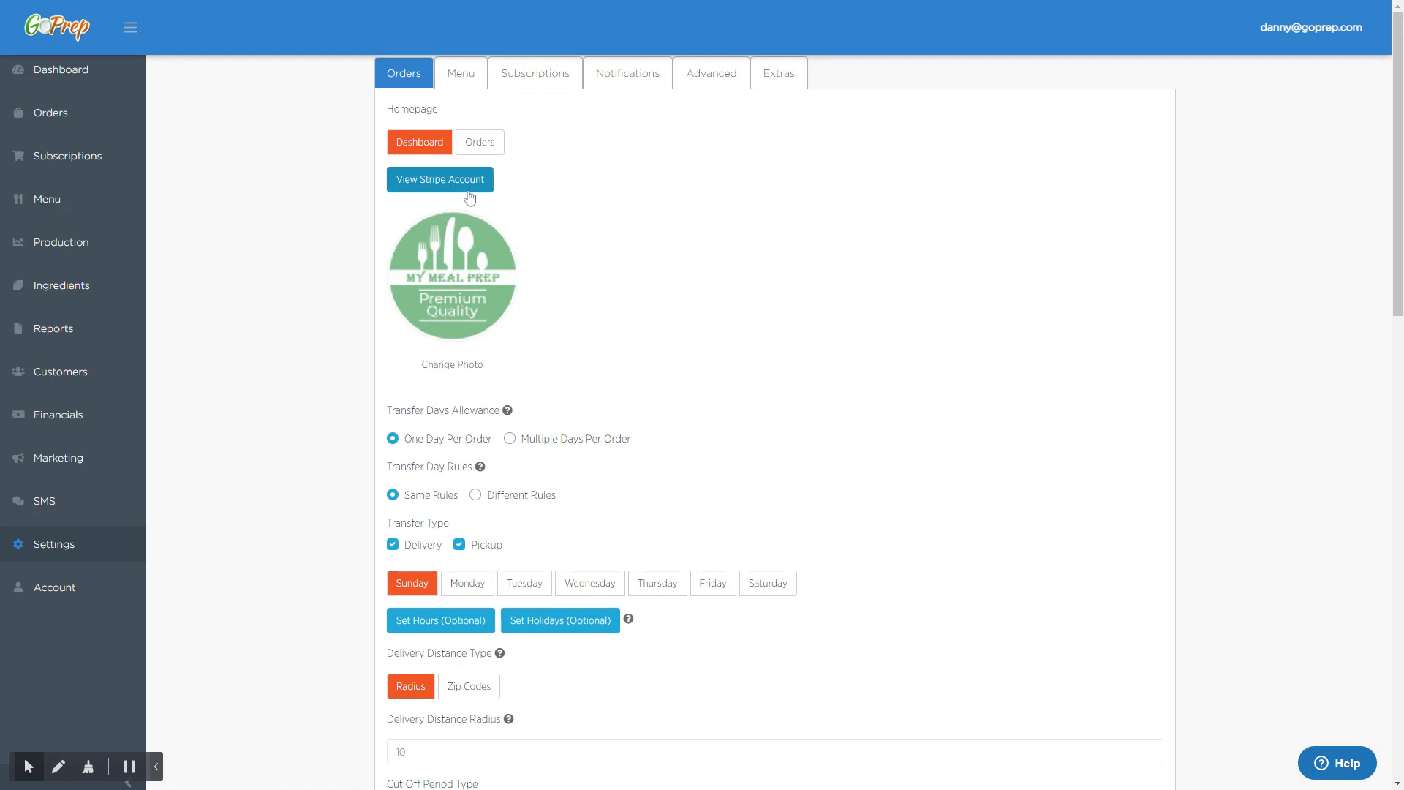
Examine the Stripe account, store logo, Transfer Days Allowance and Transfer Day Rules settings.
scroll(636, 251, down, 2)
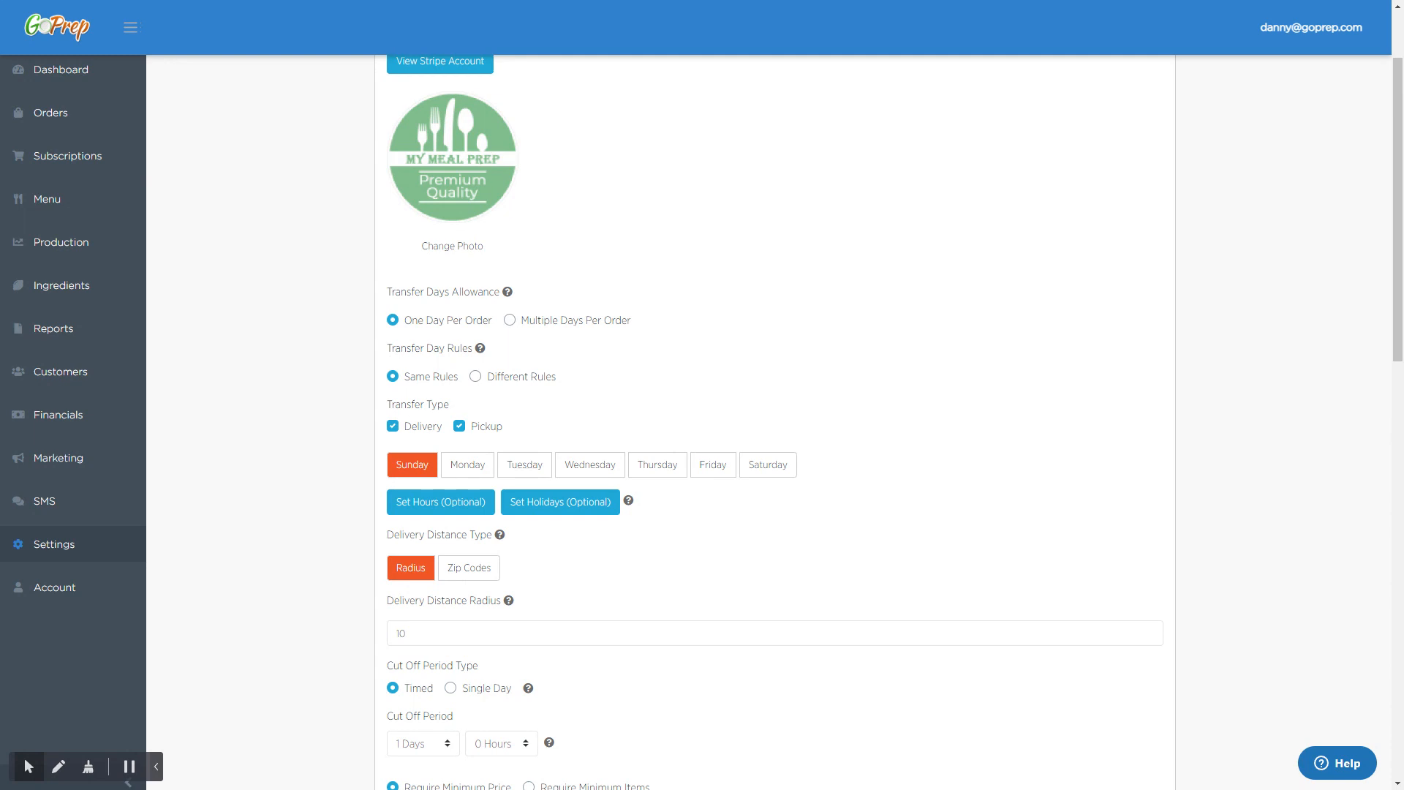
scroll(509, 239, up, 2)
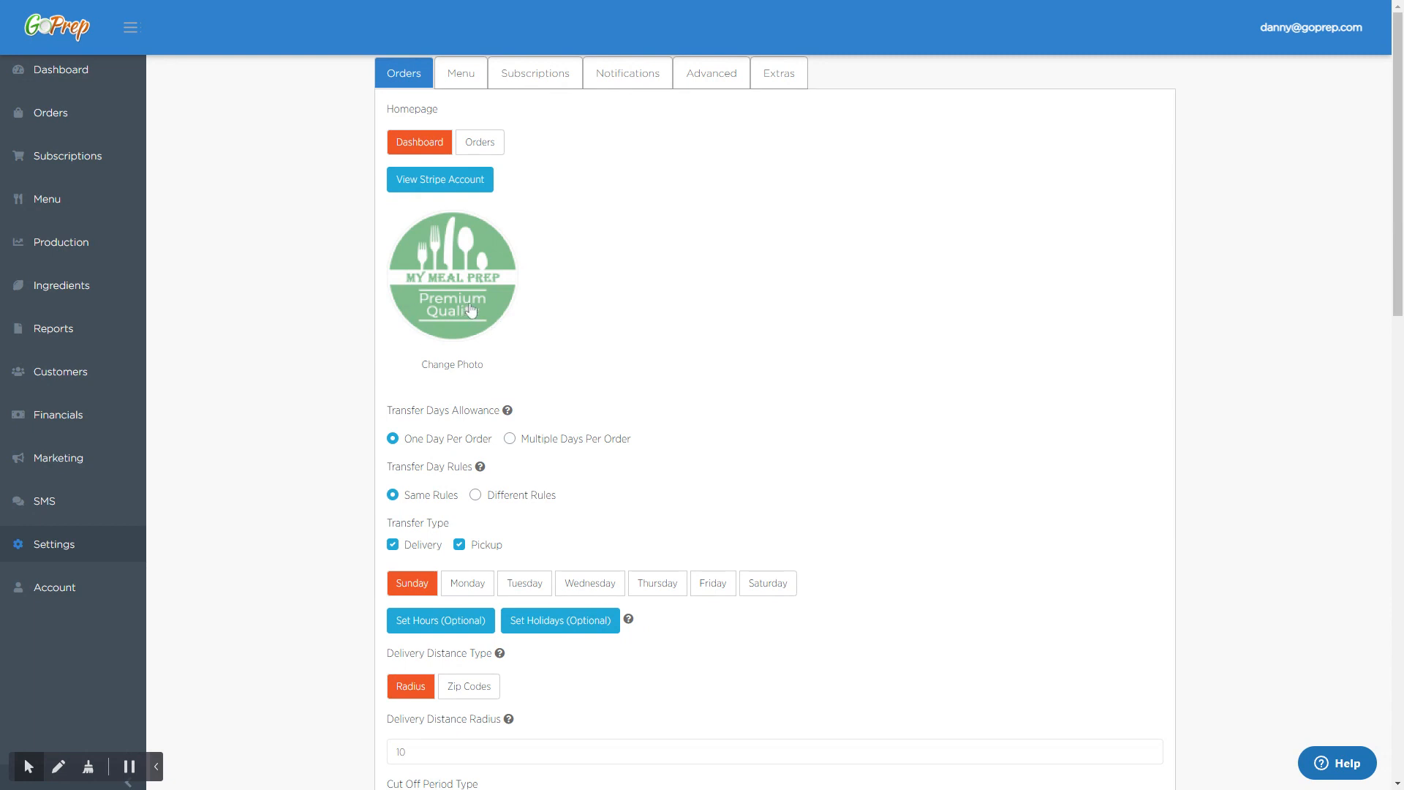
scroll(410, 401, down, 2)
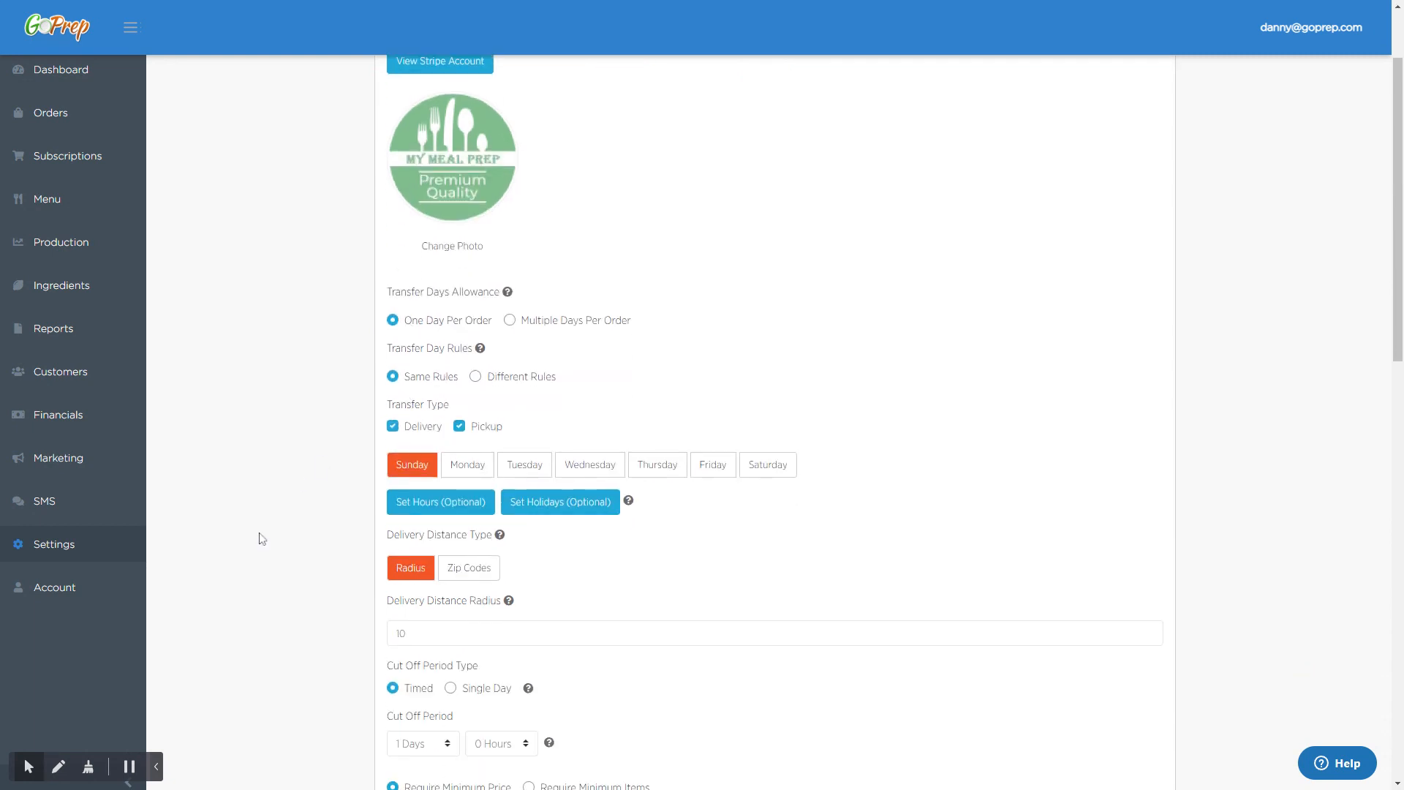
drag(384, 292, 497, 291)
drag(386, 348, 471, 344)
click(340, 333)
scroll(445, 338, down, 2)
Disable the Pickup transfer type and enable it again.
drag(387, 287, 463, 294)
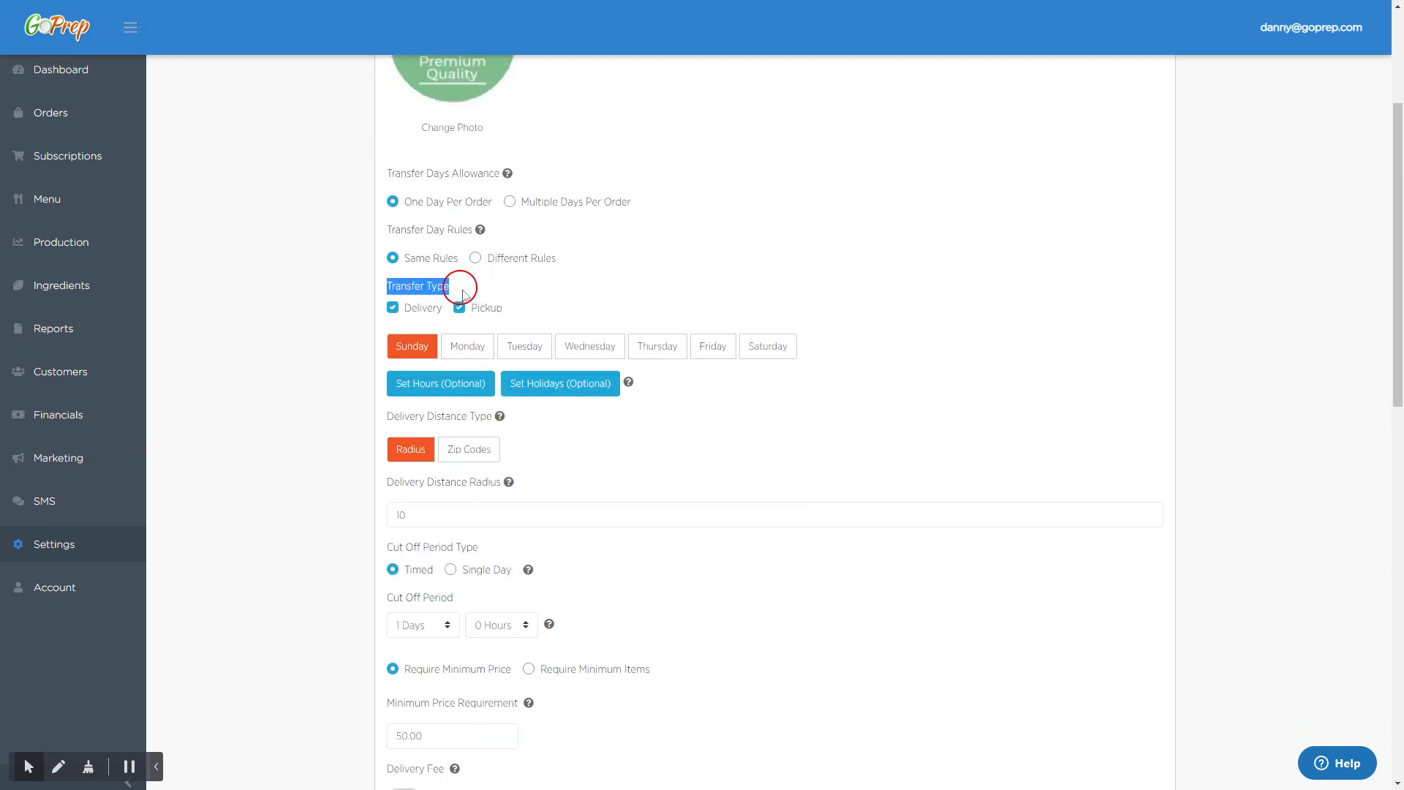
click(357, 320)
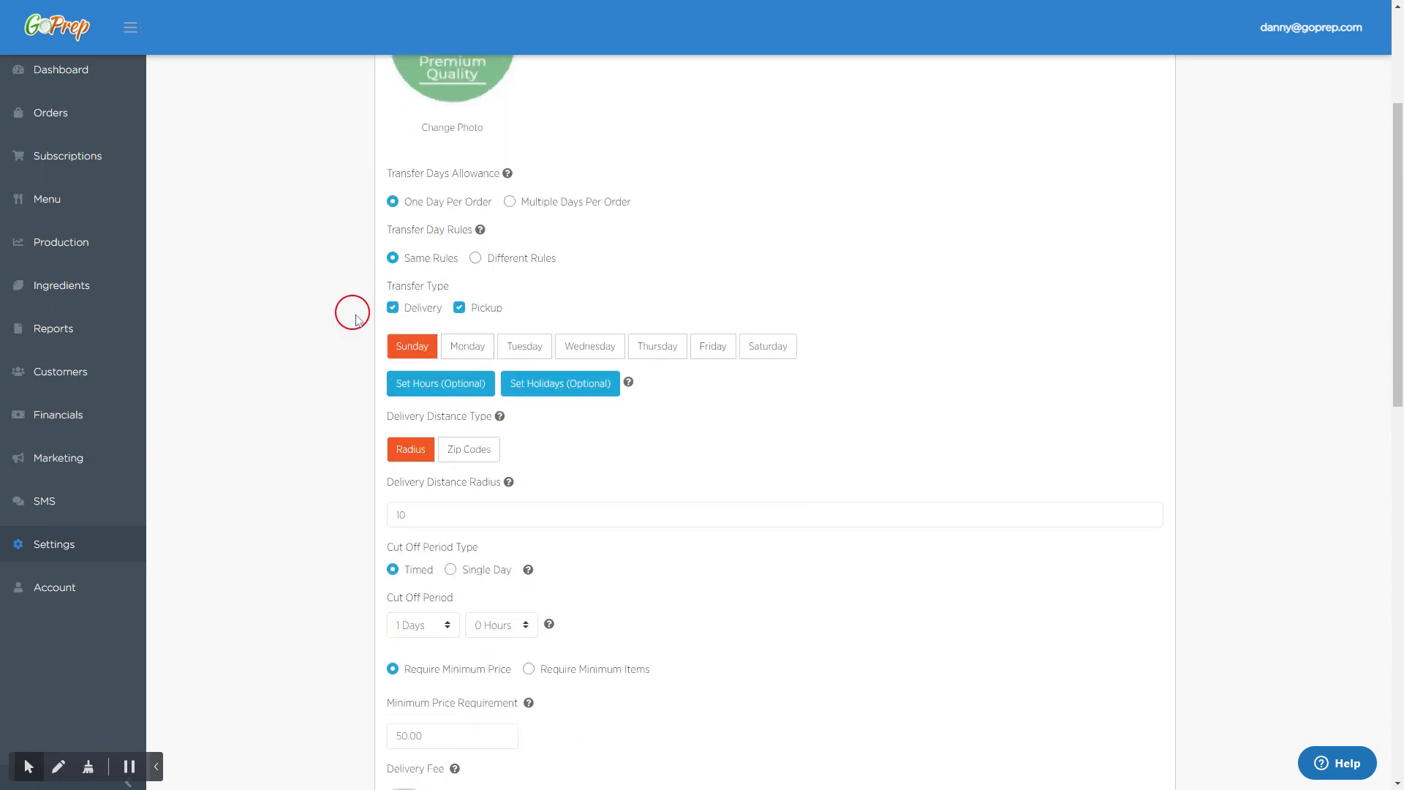
click(461, 307)
click(459, 308)
Try the delivery hours and pickup hours options in the optional hours settings, then close them with both disabled.
scroll(446, 355, down, 2)
click(441, 270)
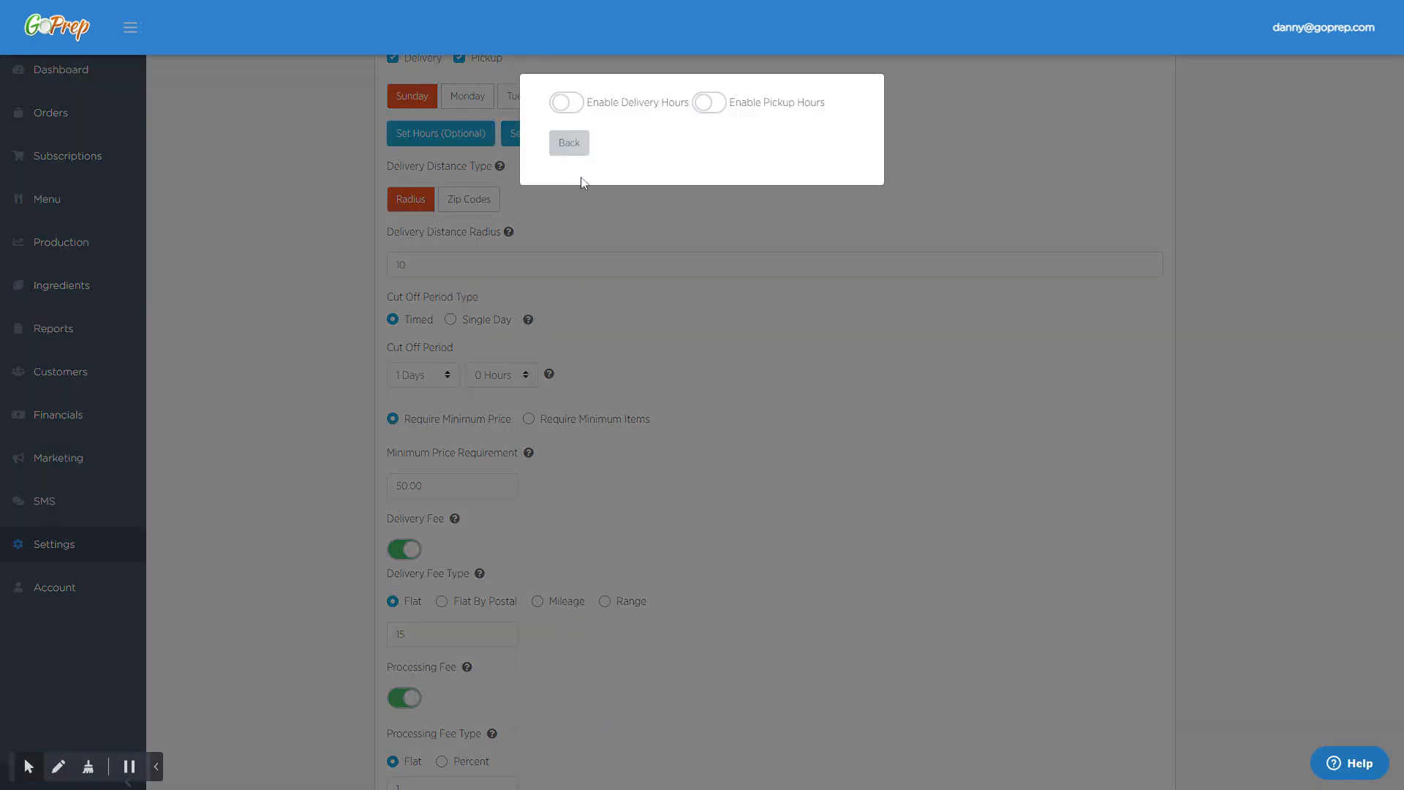
click(563, 103)
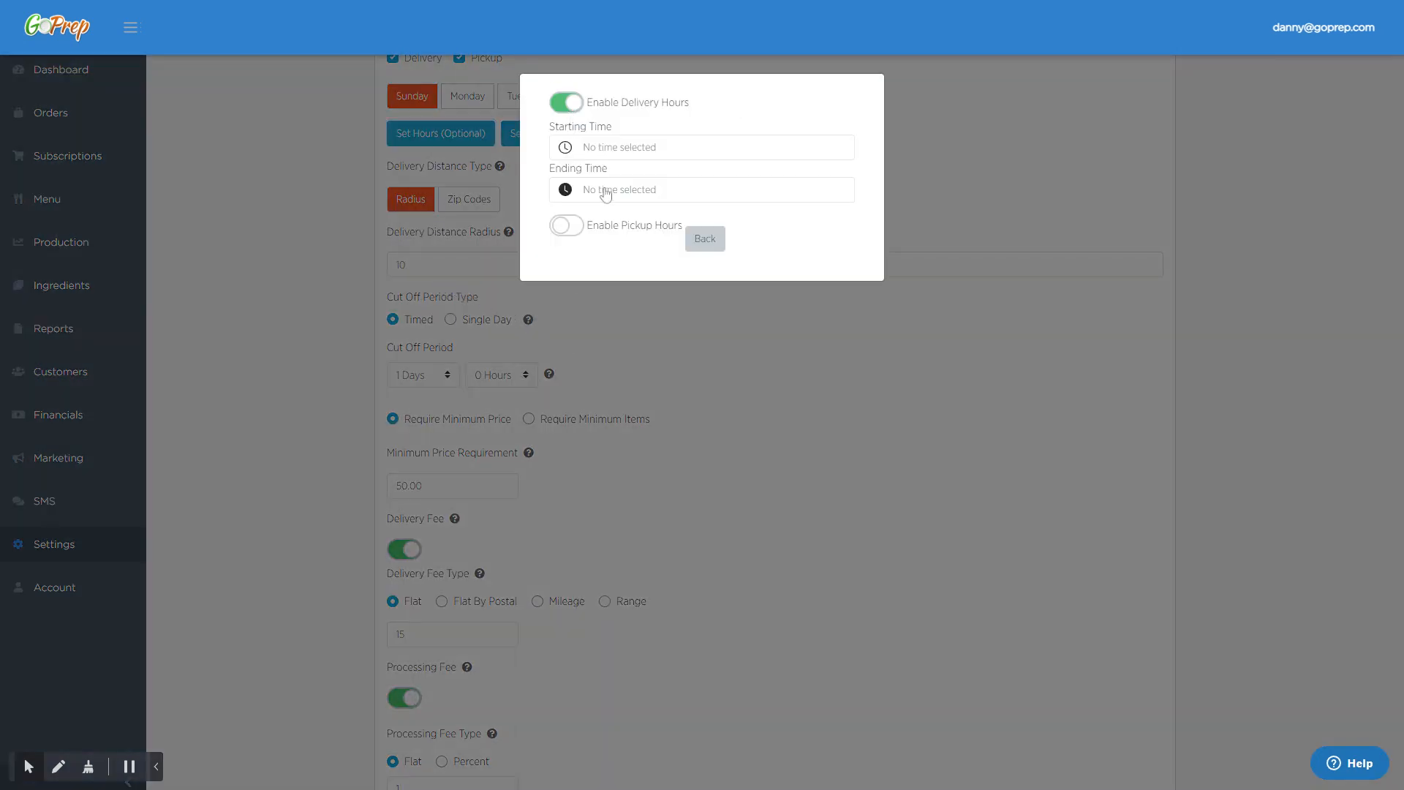
click(566, 102)
click(709, 103)
click(710, 103)
click(571, 140)
Look at the date calendar in the optional holidays settings and close it without adding a date.
scroll(570, 275, up, 2)
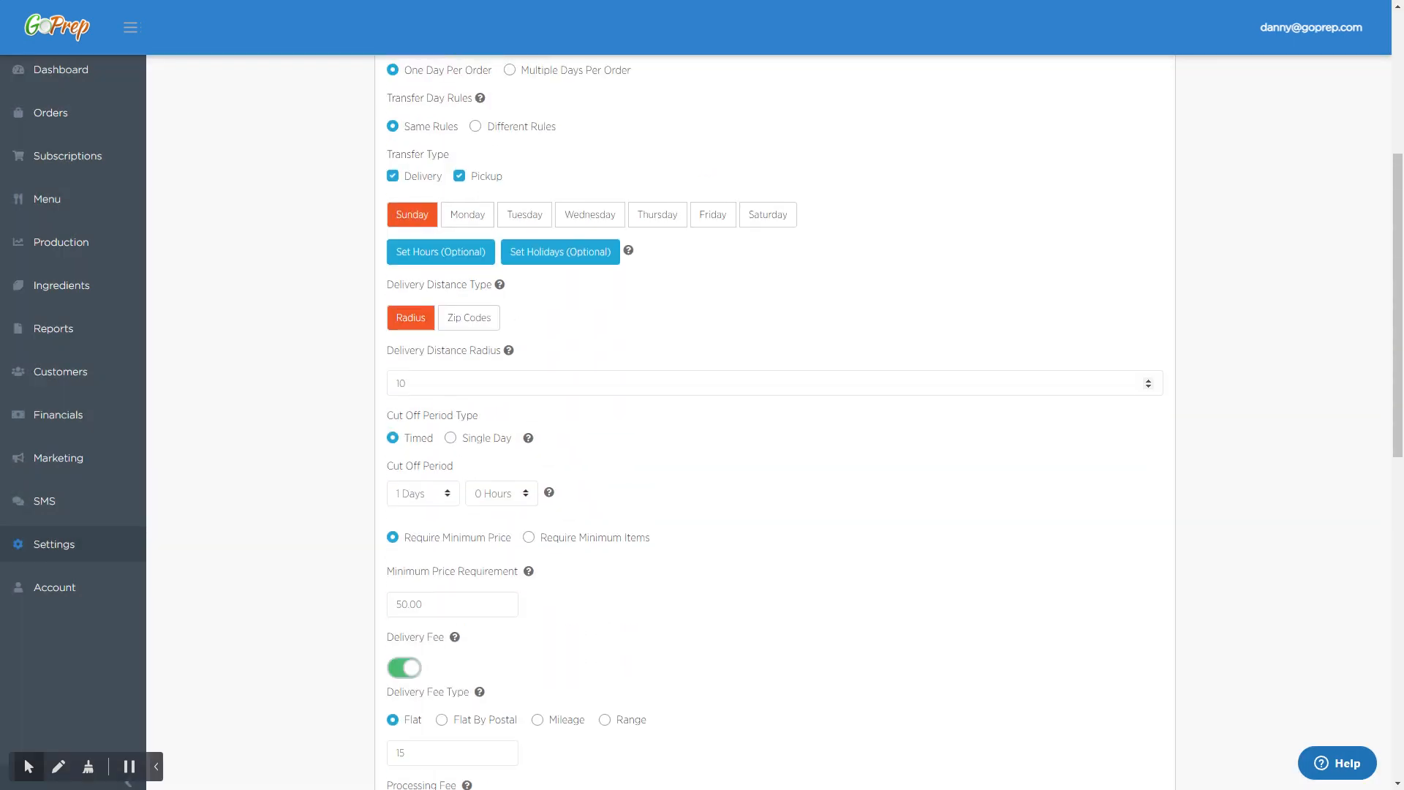
click(561, 257)
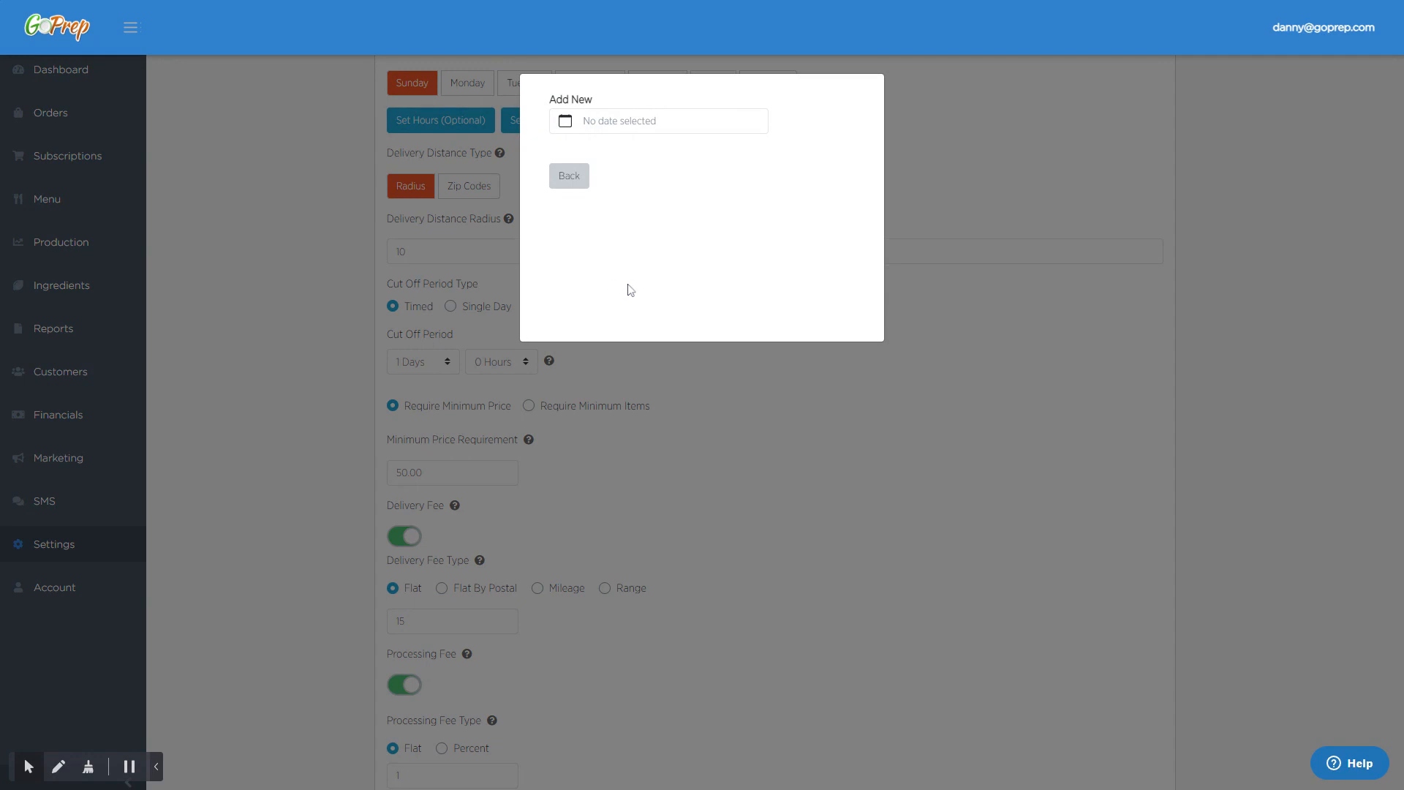
click(616, 125)
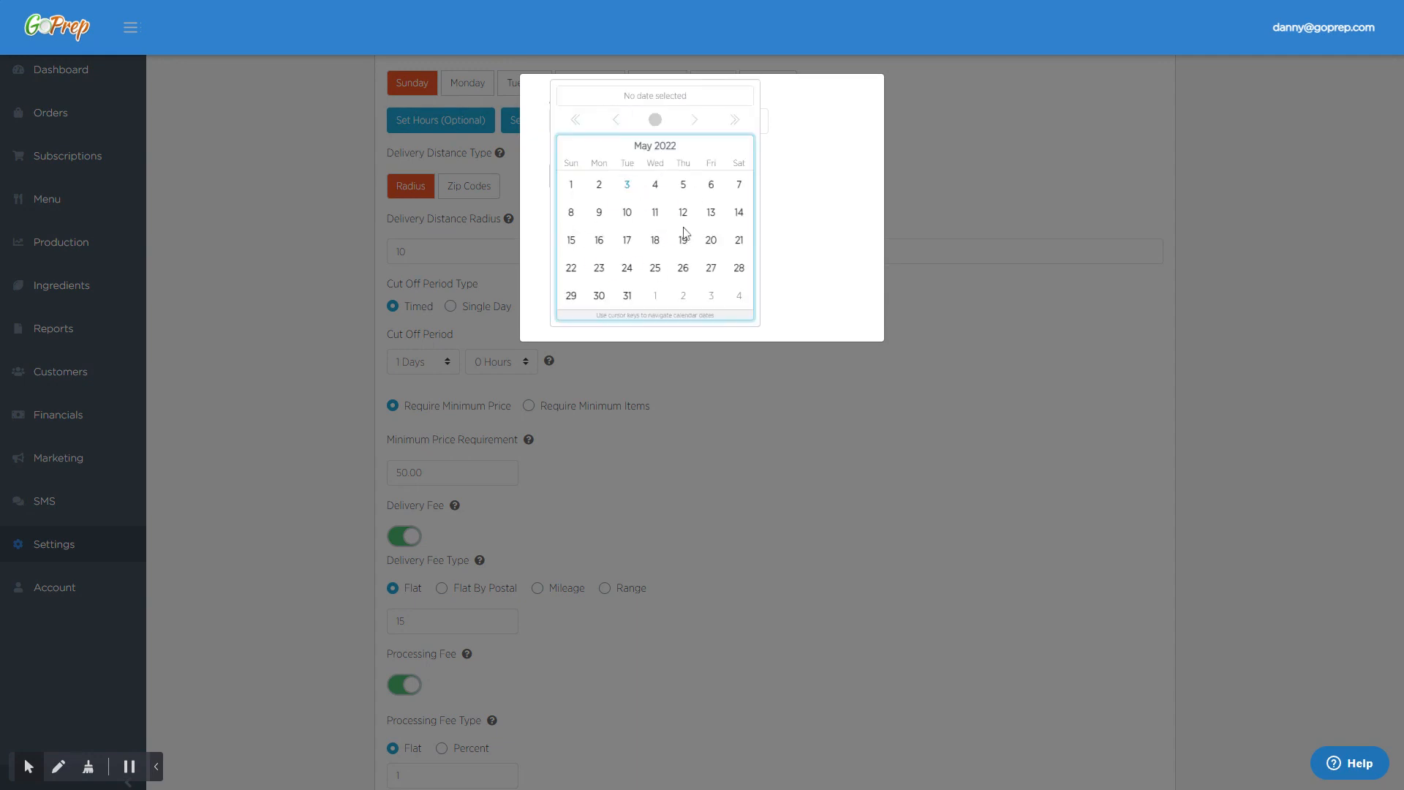
click(817, 214)
click(572, 178)
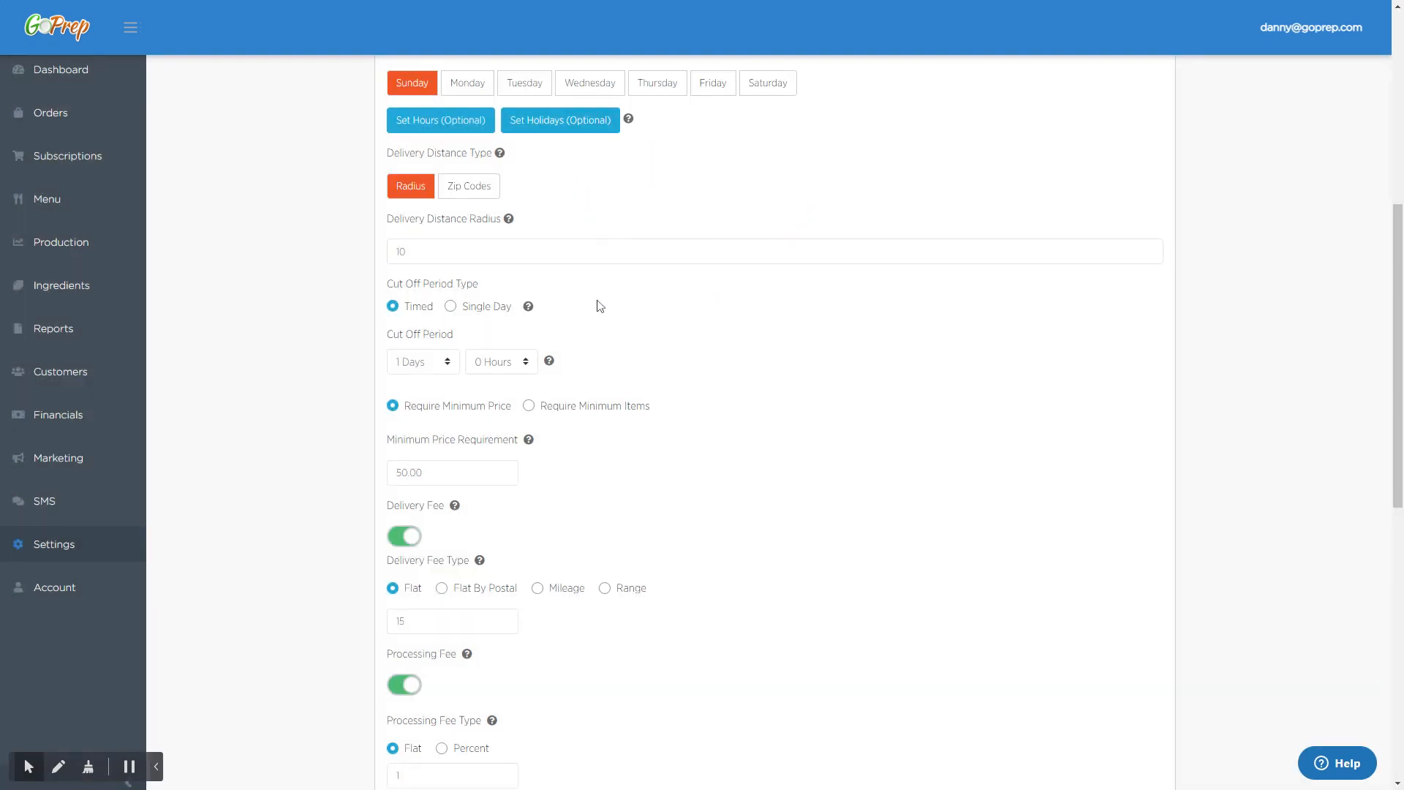
Review the delivery distance radius option, then set the Delivery Distance Type to Zip Codes.
drag(386, 153, 488, 153)
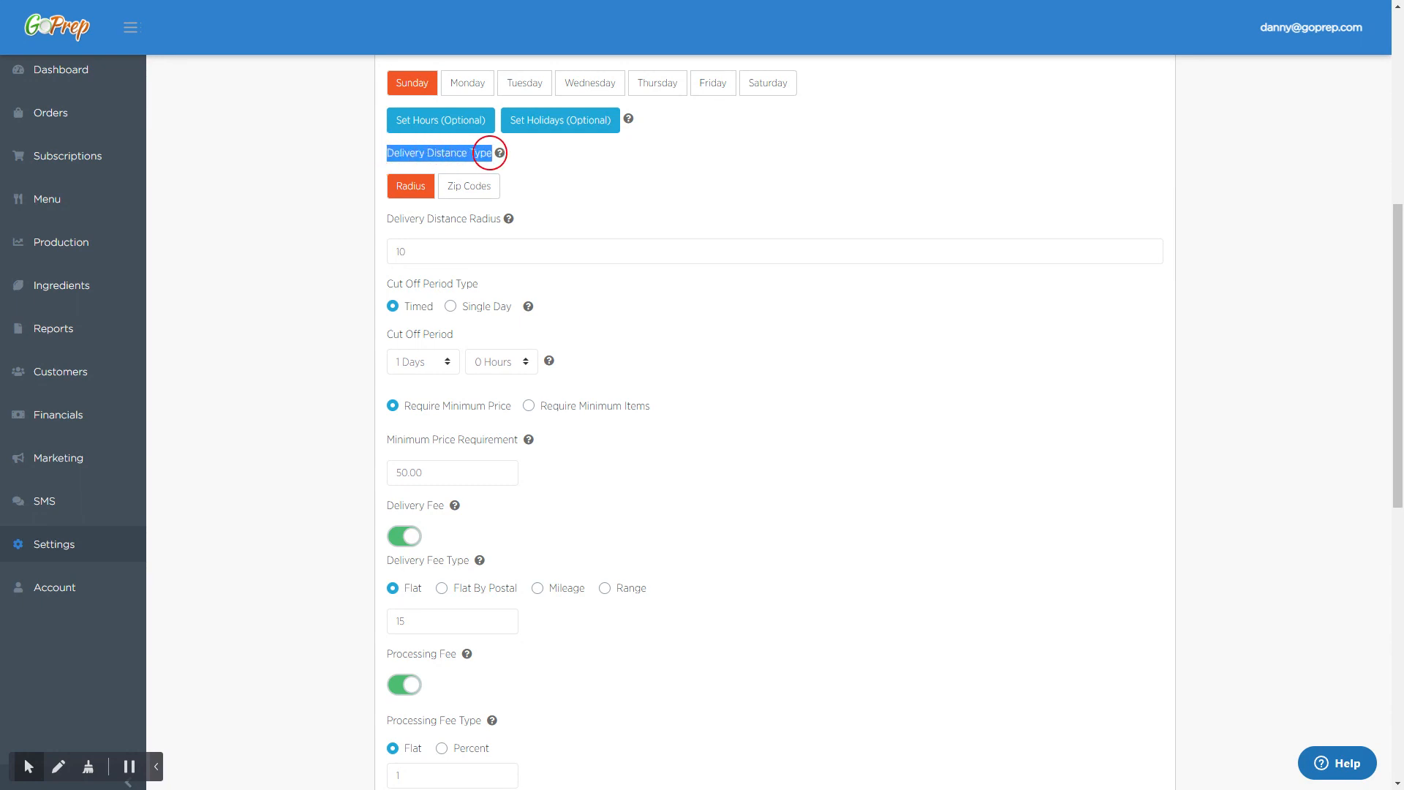
click(532, 189)
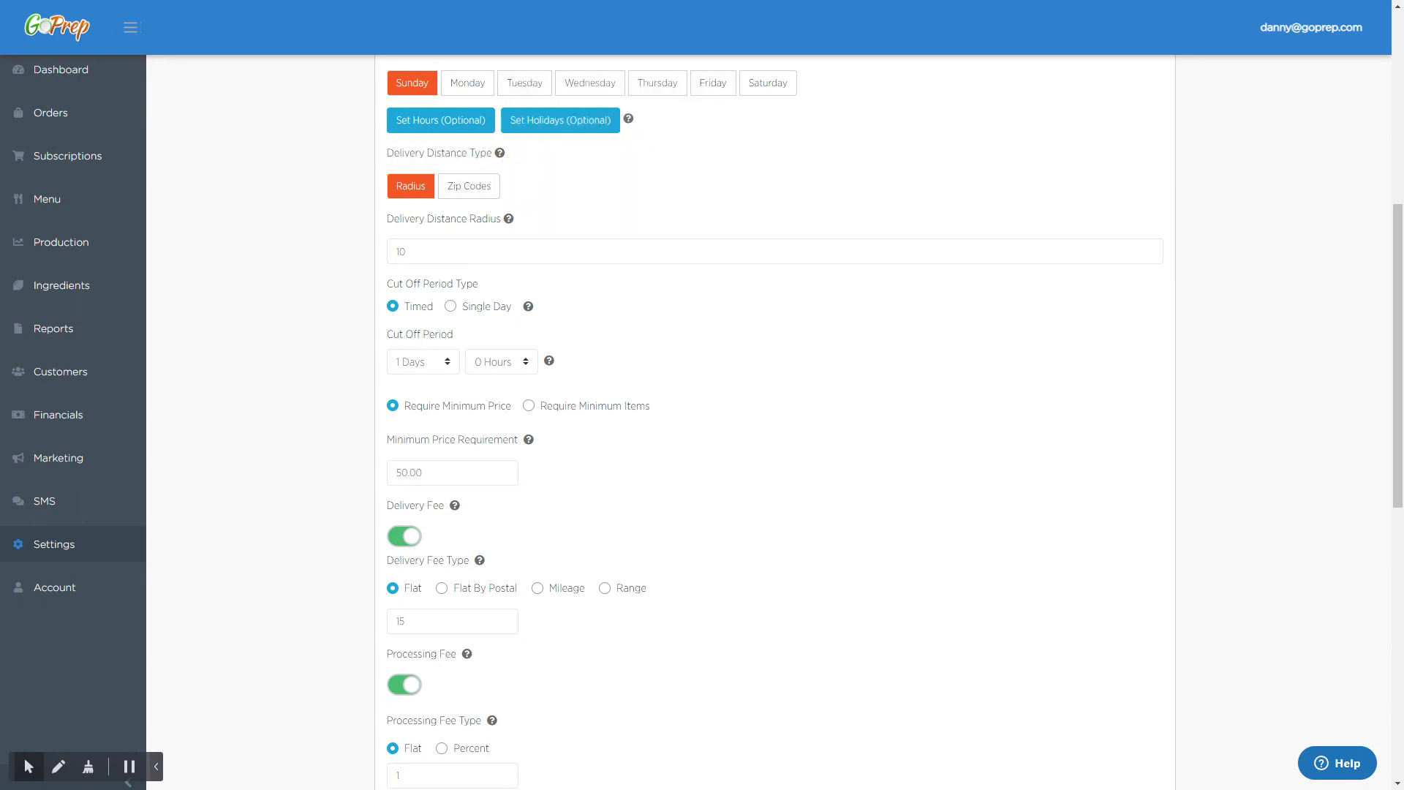
click(412, 194)
double_click(403, 251)
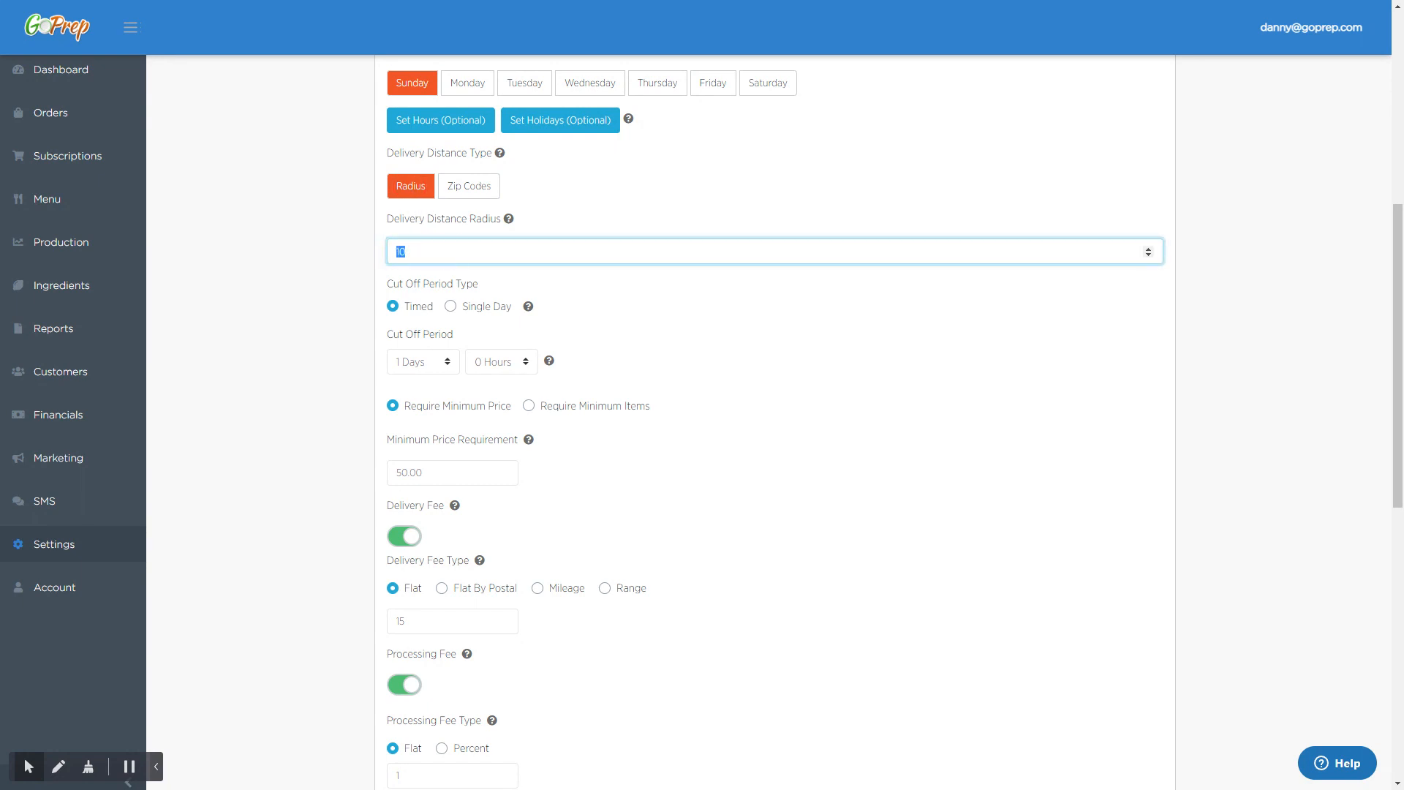
click(469, 189)
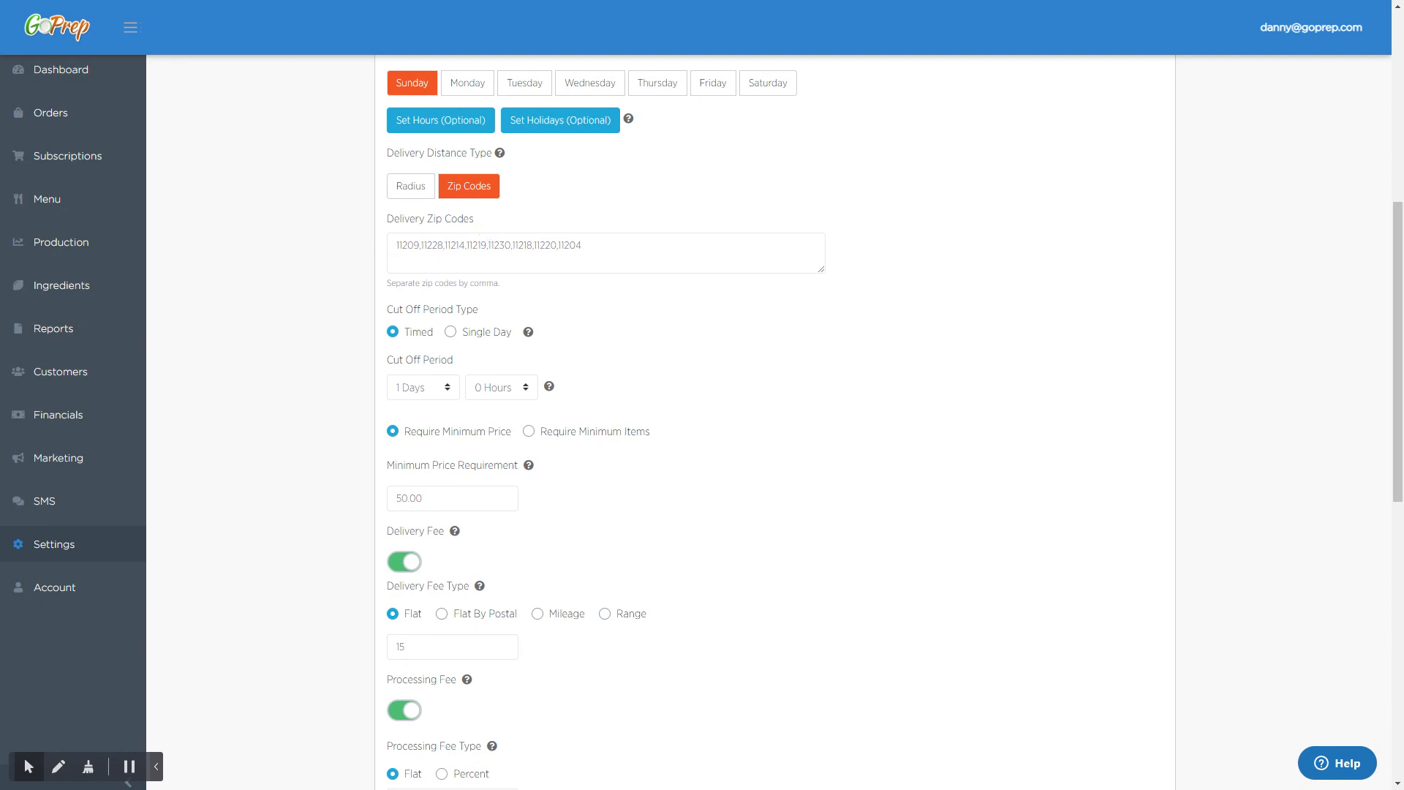
drag(582, 245, 381, 247)
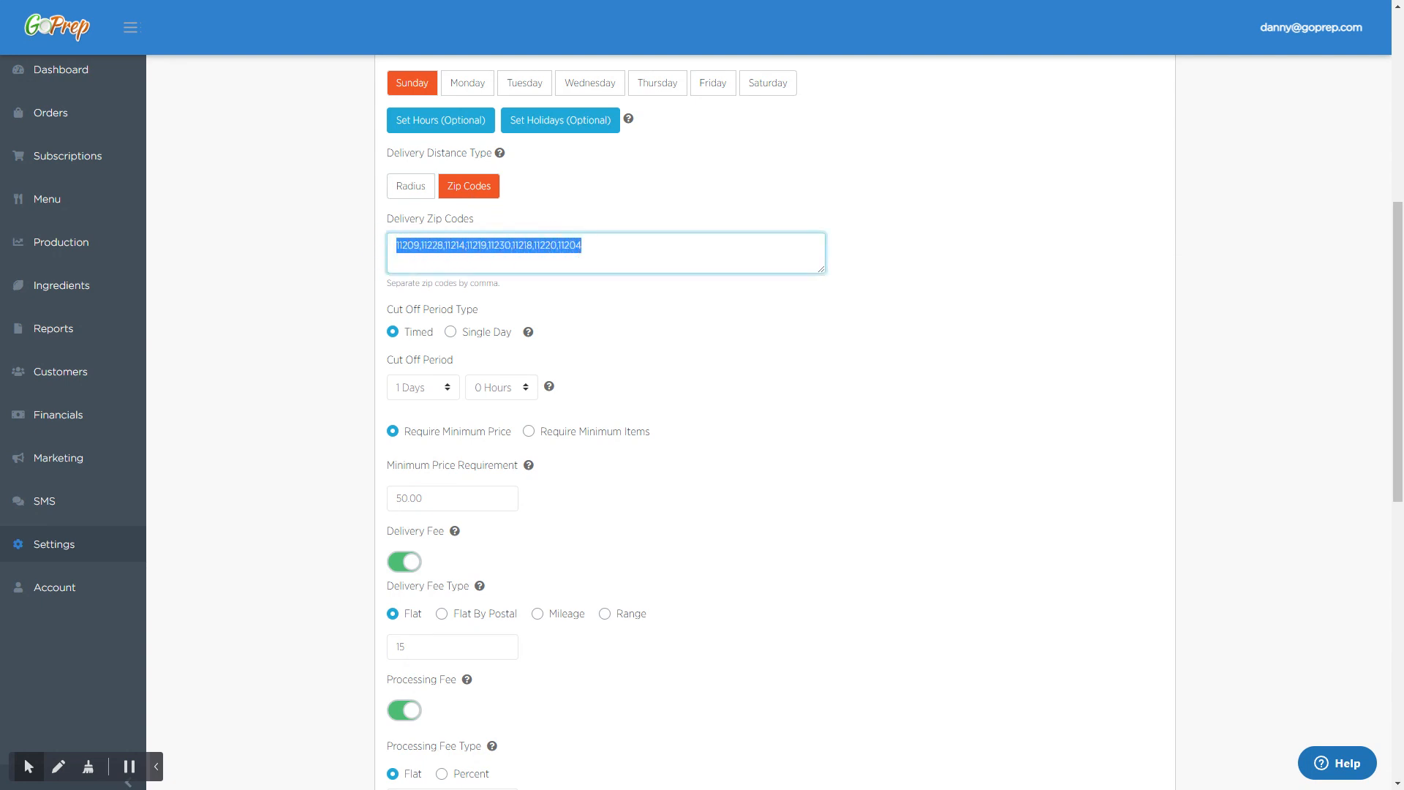
click(362, 259)
Set the Cut Off Period Type to Single Day with a Friday 23:00 cut-off, accepting the subscription warnings.
scroll(399, 235, down, 2)
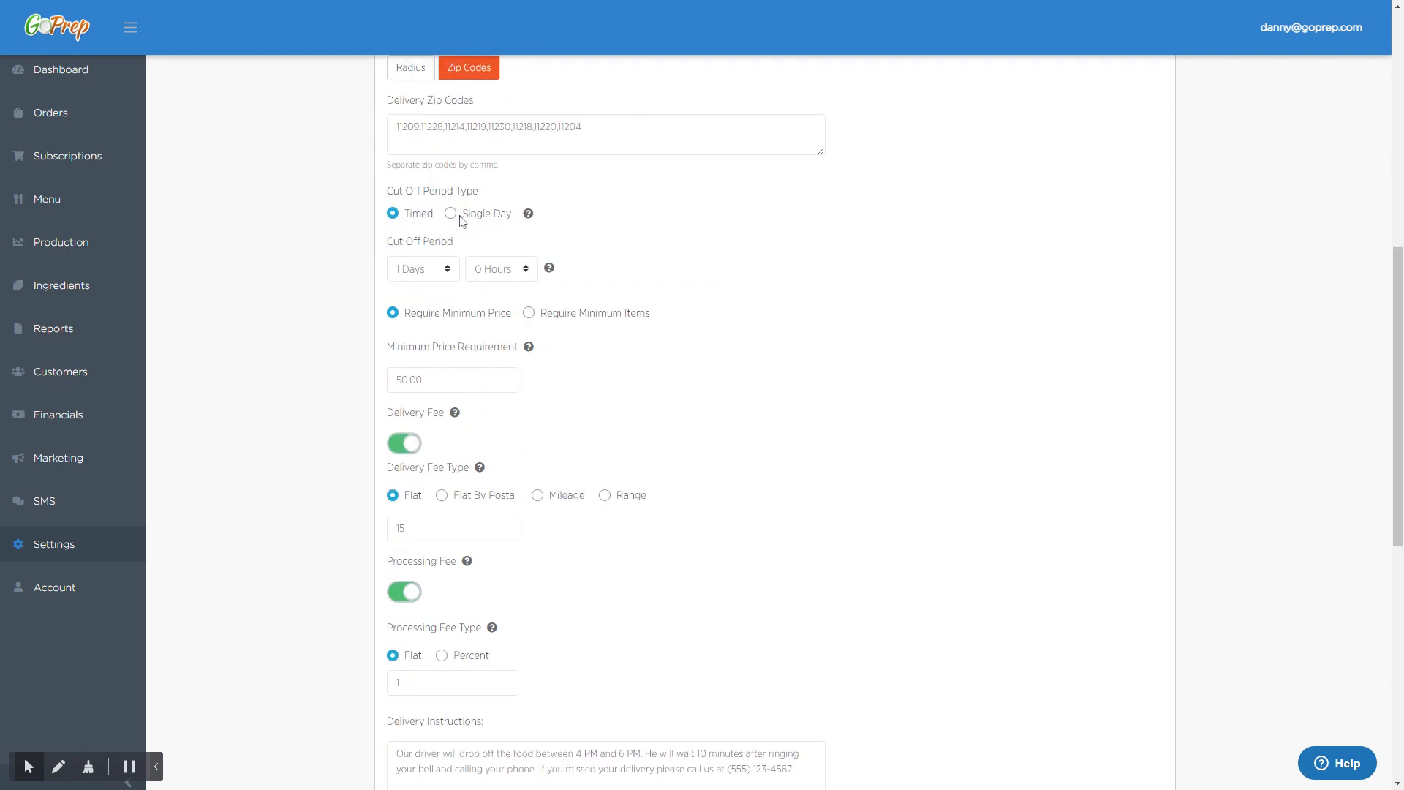
drag(486, 189, 375, 193)
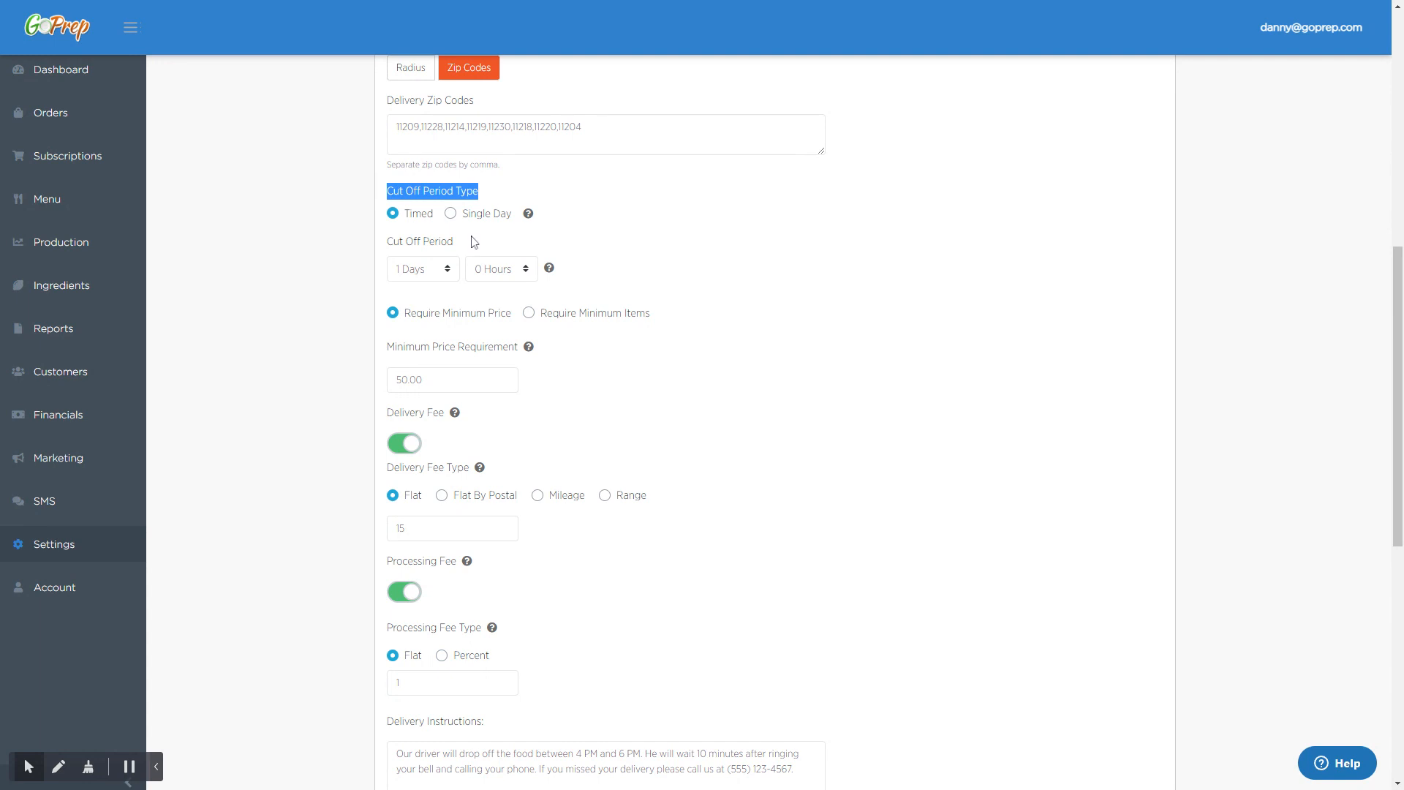
scroll(473, 247, up, 2)
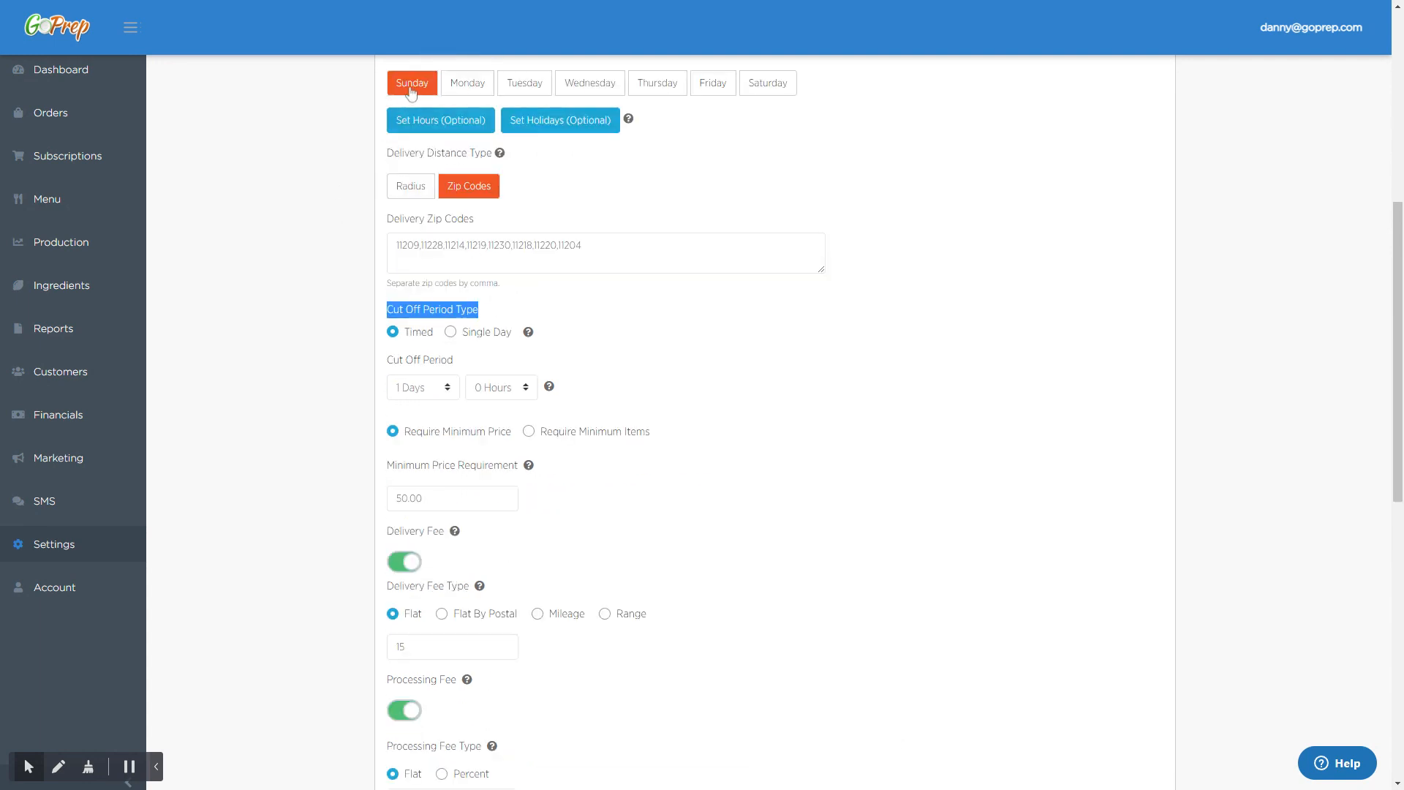
click(355, 301)
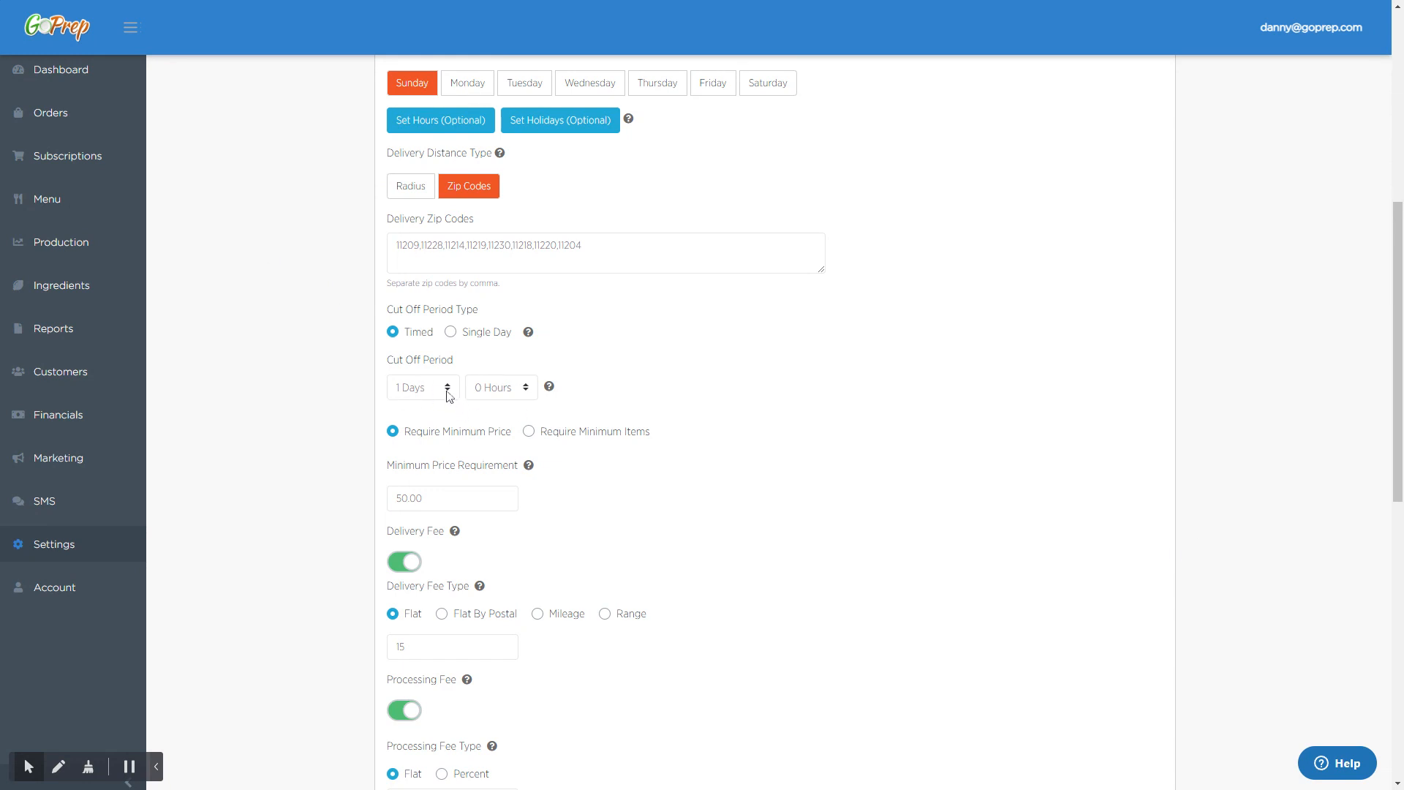
click(450, 333)
click(439, 389)
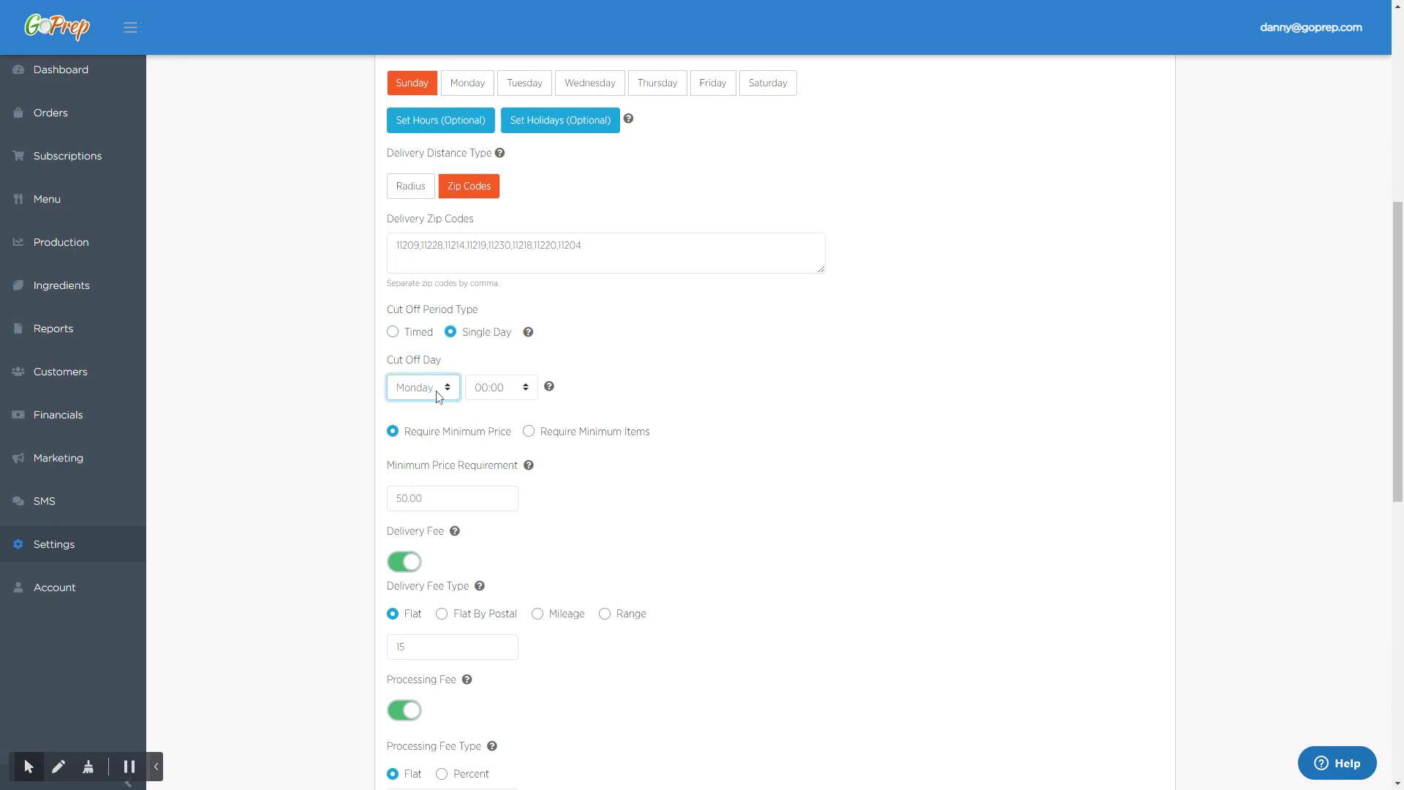
click(442, 465)
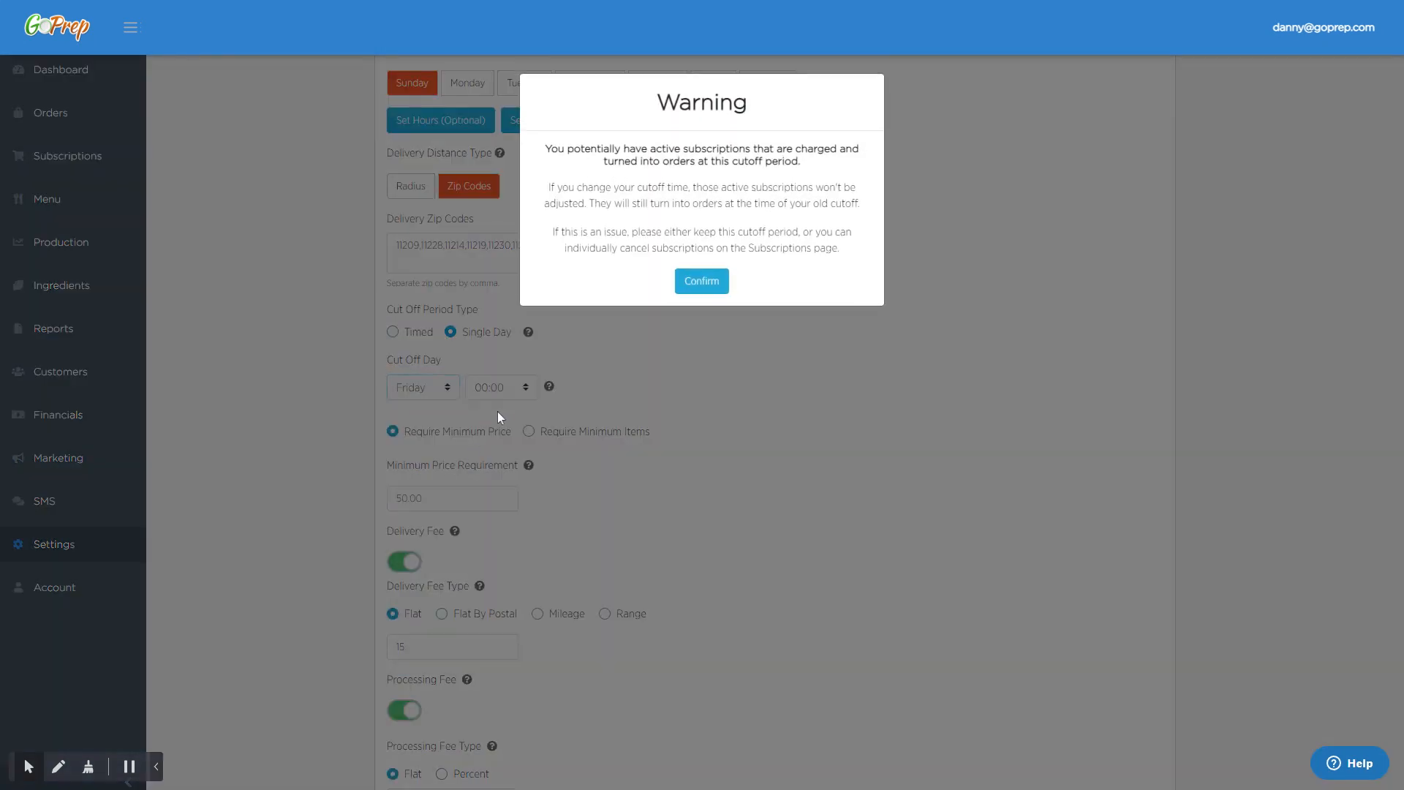
click(705, 285)
click(502, 387)
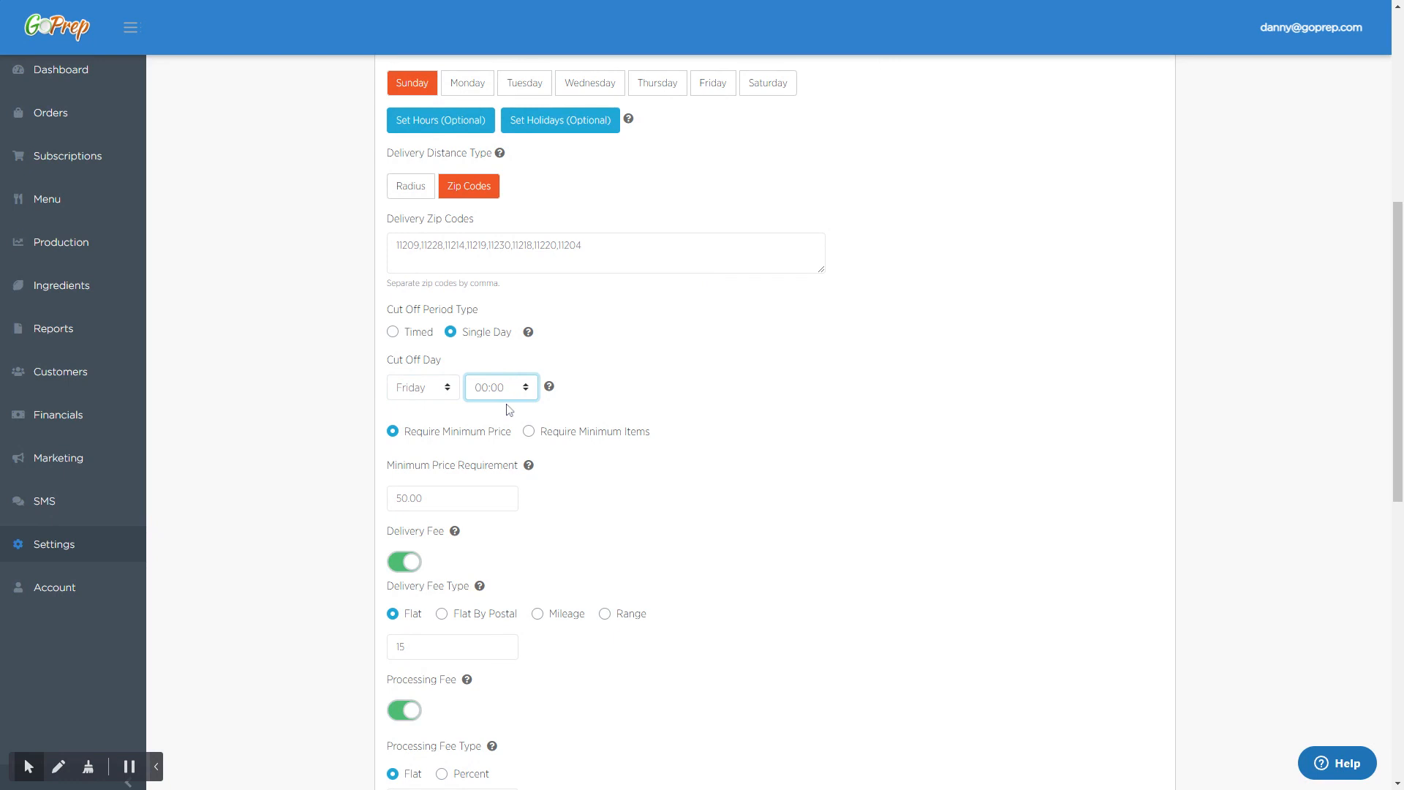
click(542, 639)
click(708, 282)
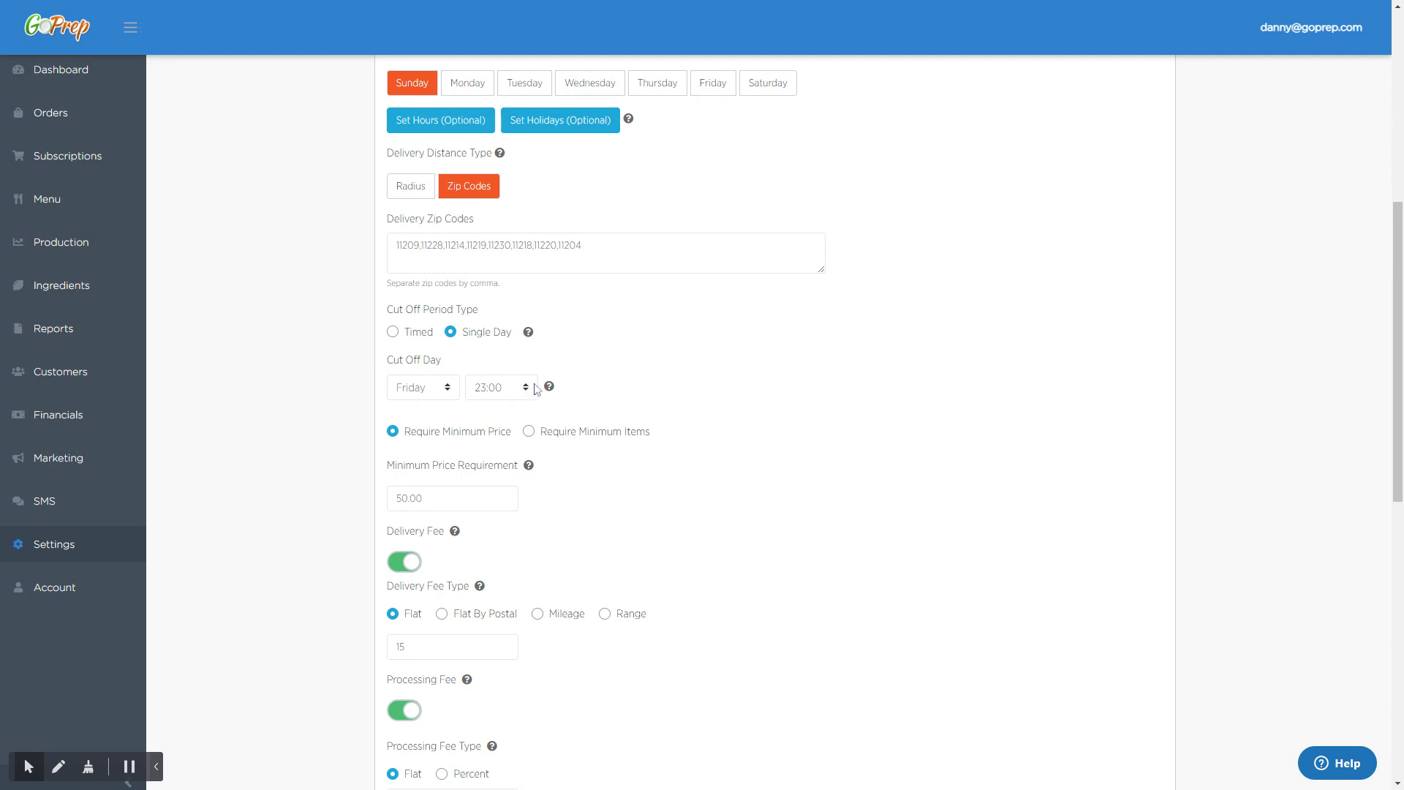
Try the Require Minimum Items option for orders, then restore Require Minimum Price.
scroll(536, 390, down, 2)
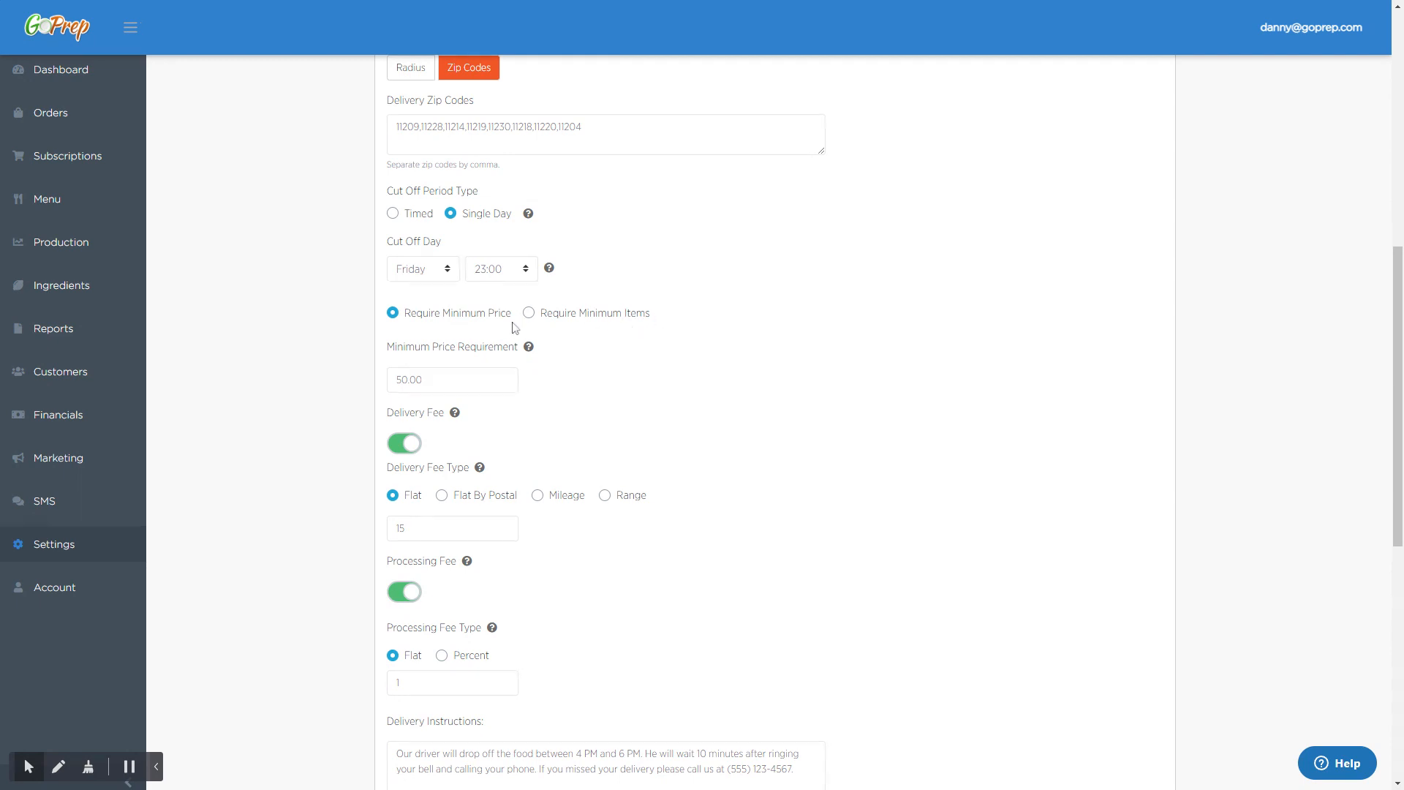
drag(515, 320, 400, 313)
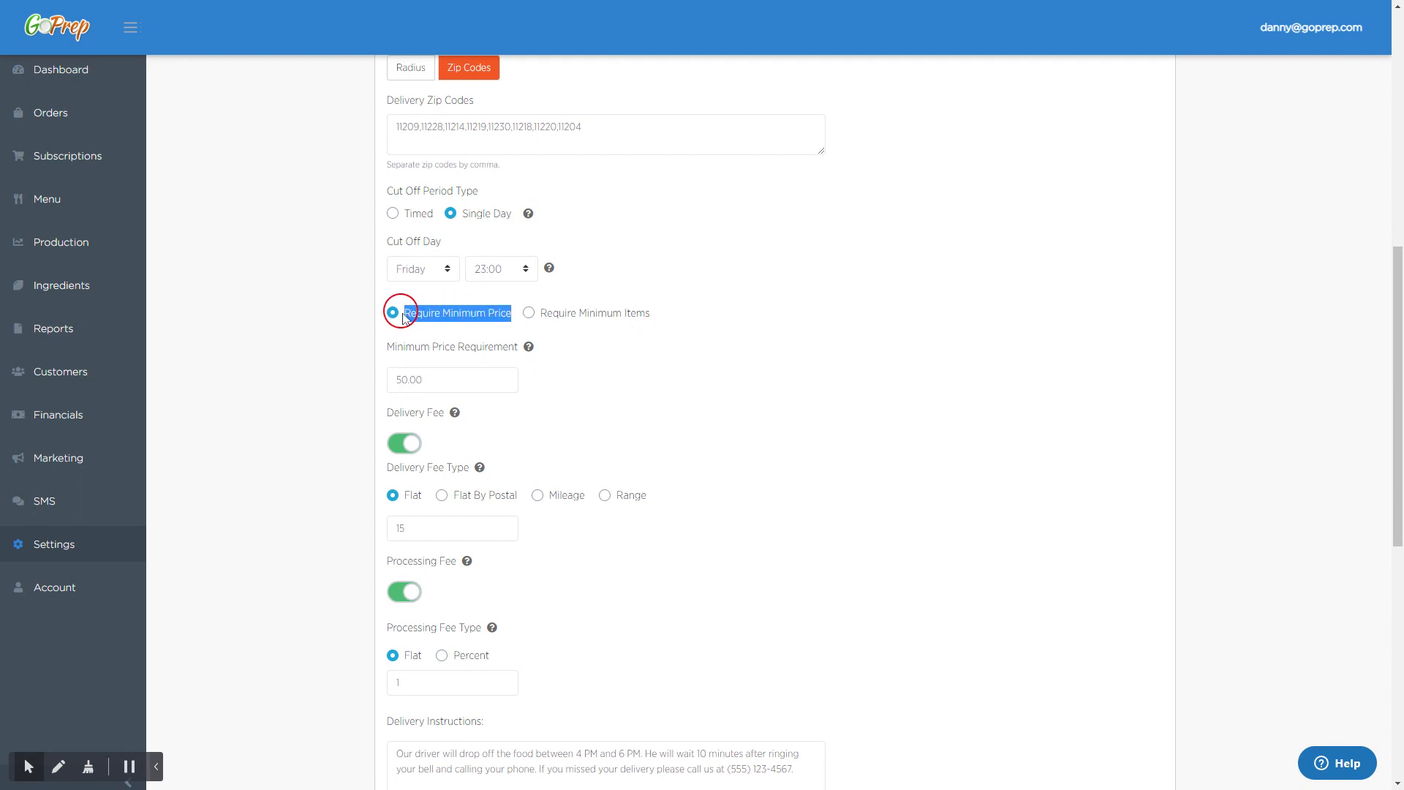
drag(658, 314, 574, 316)
click(577, 324)
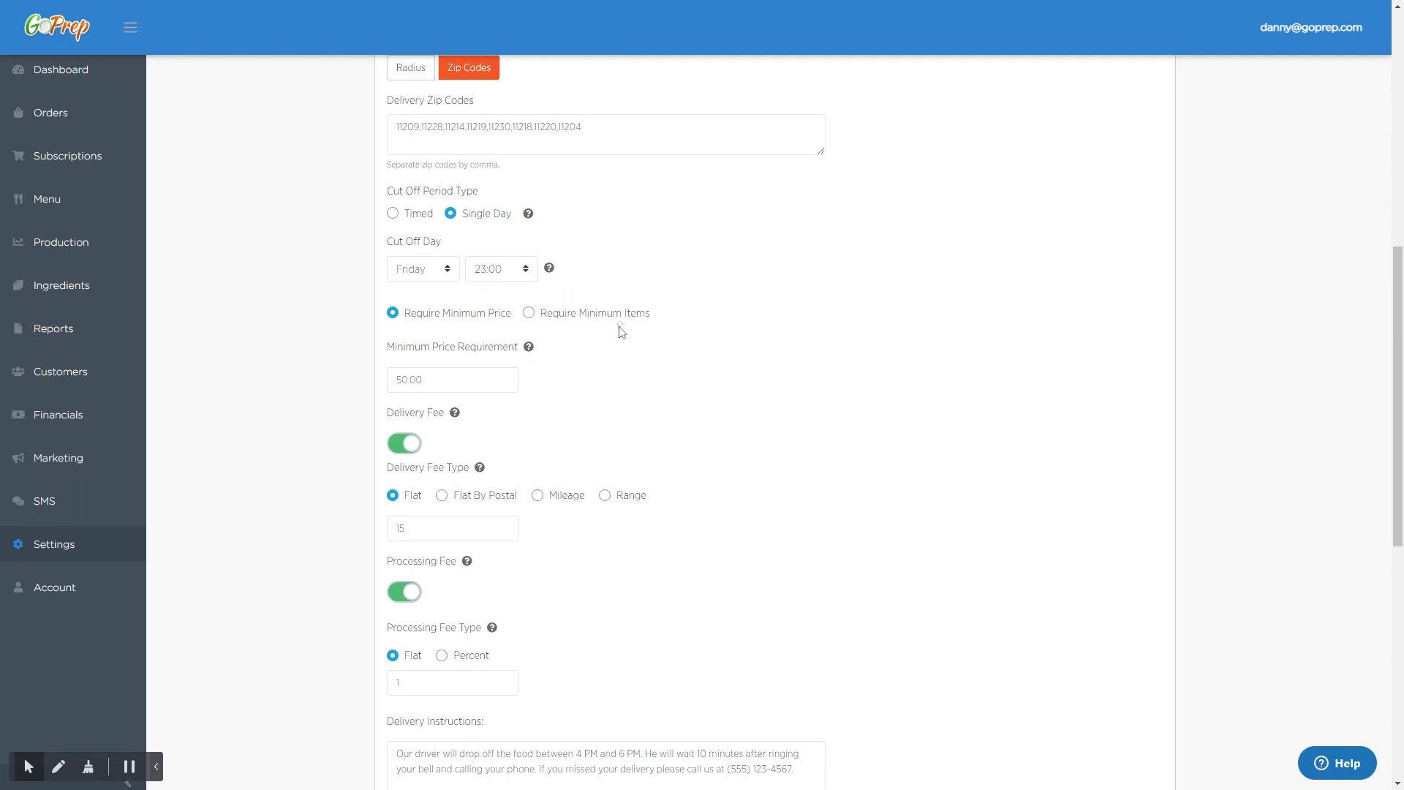
click(529, 313)
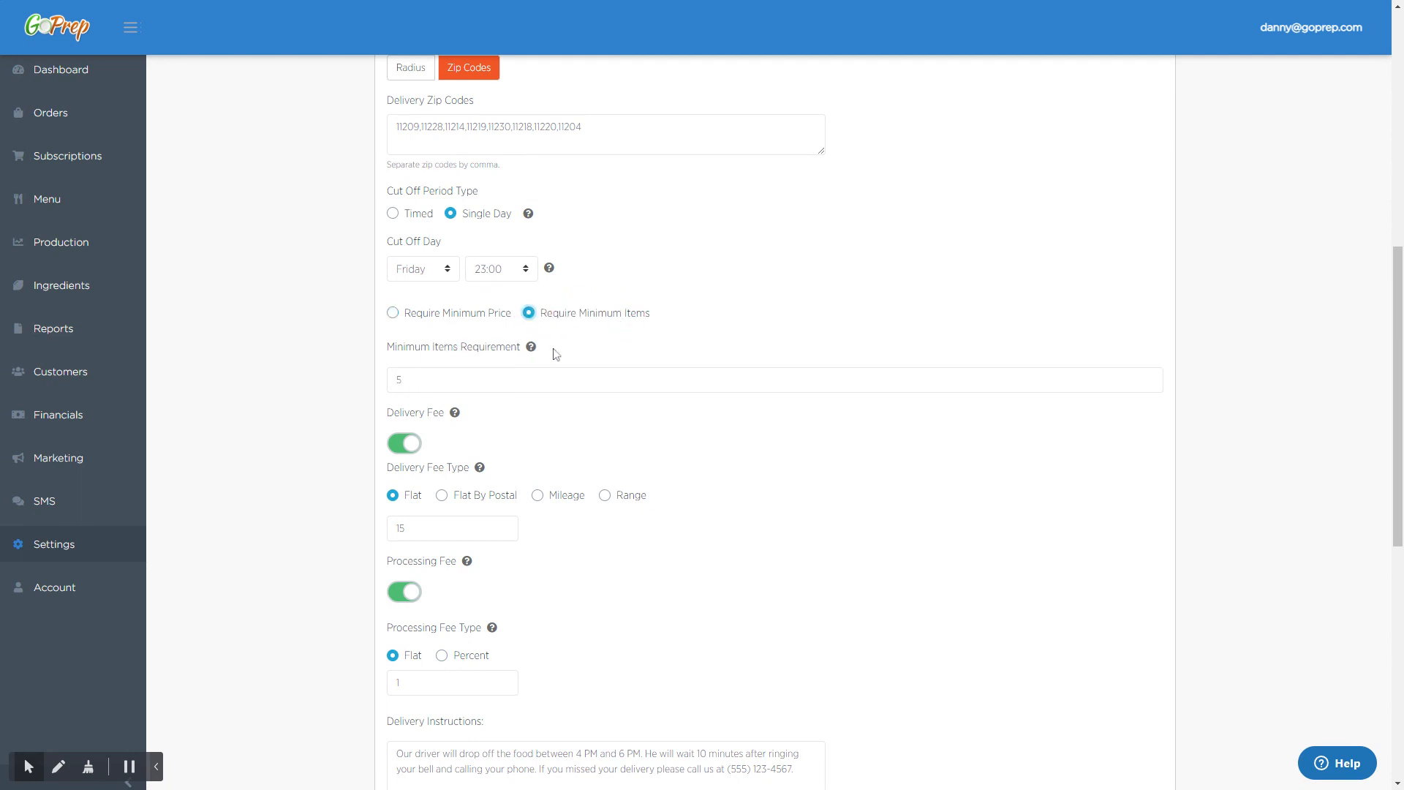
click(393, 313)
click(428, 379)
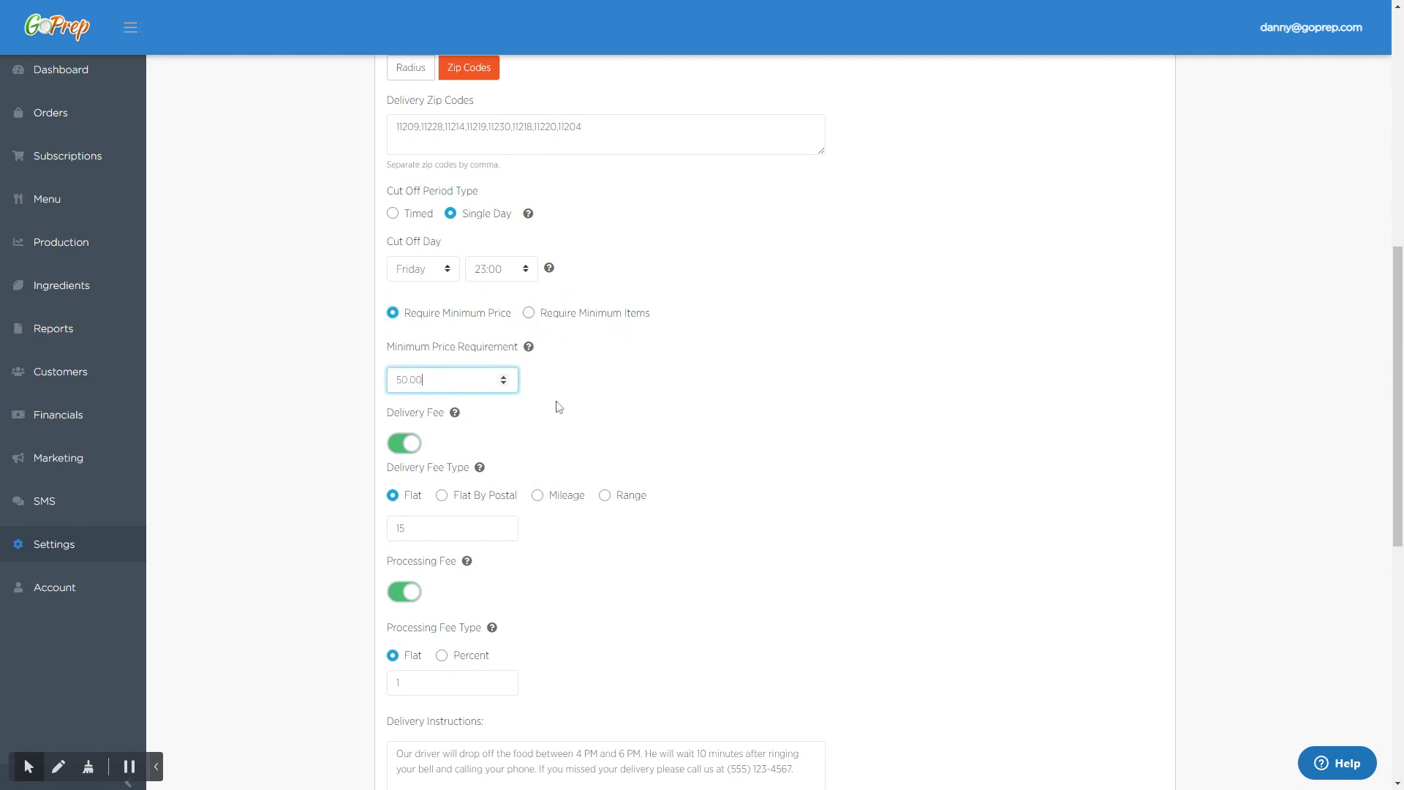
scroll(556, 402, down, 2)
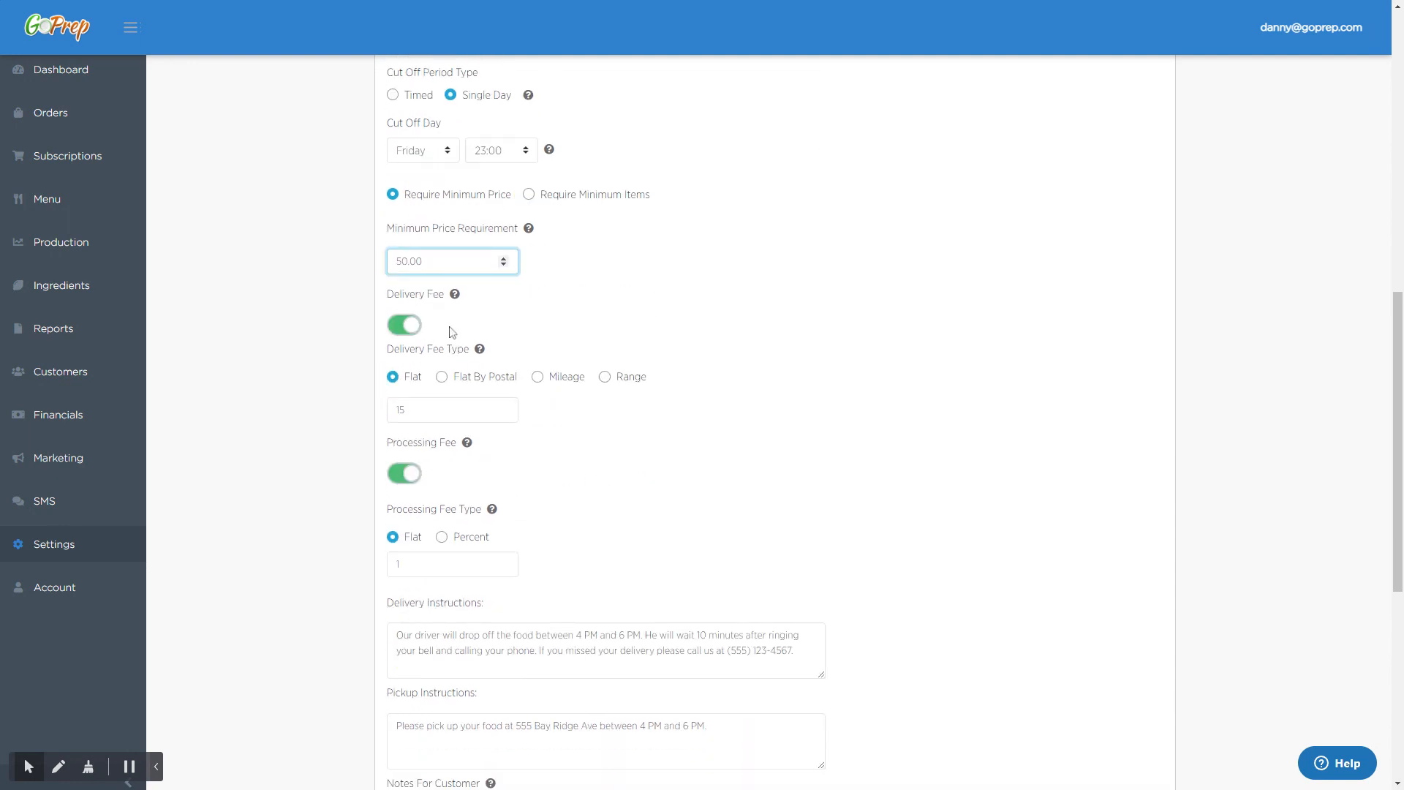
Try the Flat By Postal delivery fee type, review its rates by zip code, and cancel without changing them.
double_click(395, 410)
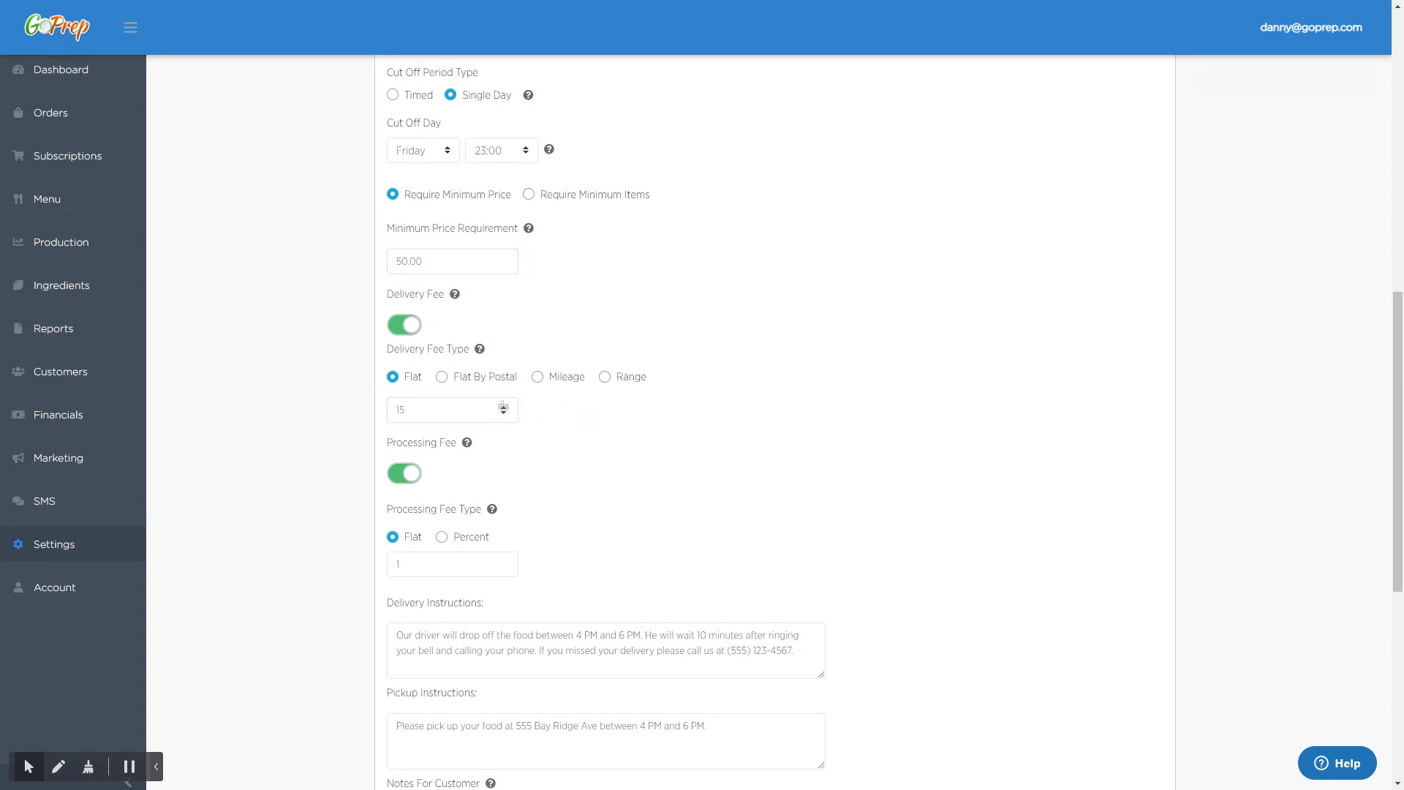
click(448, 379)
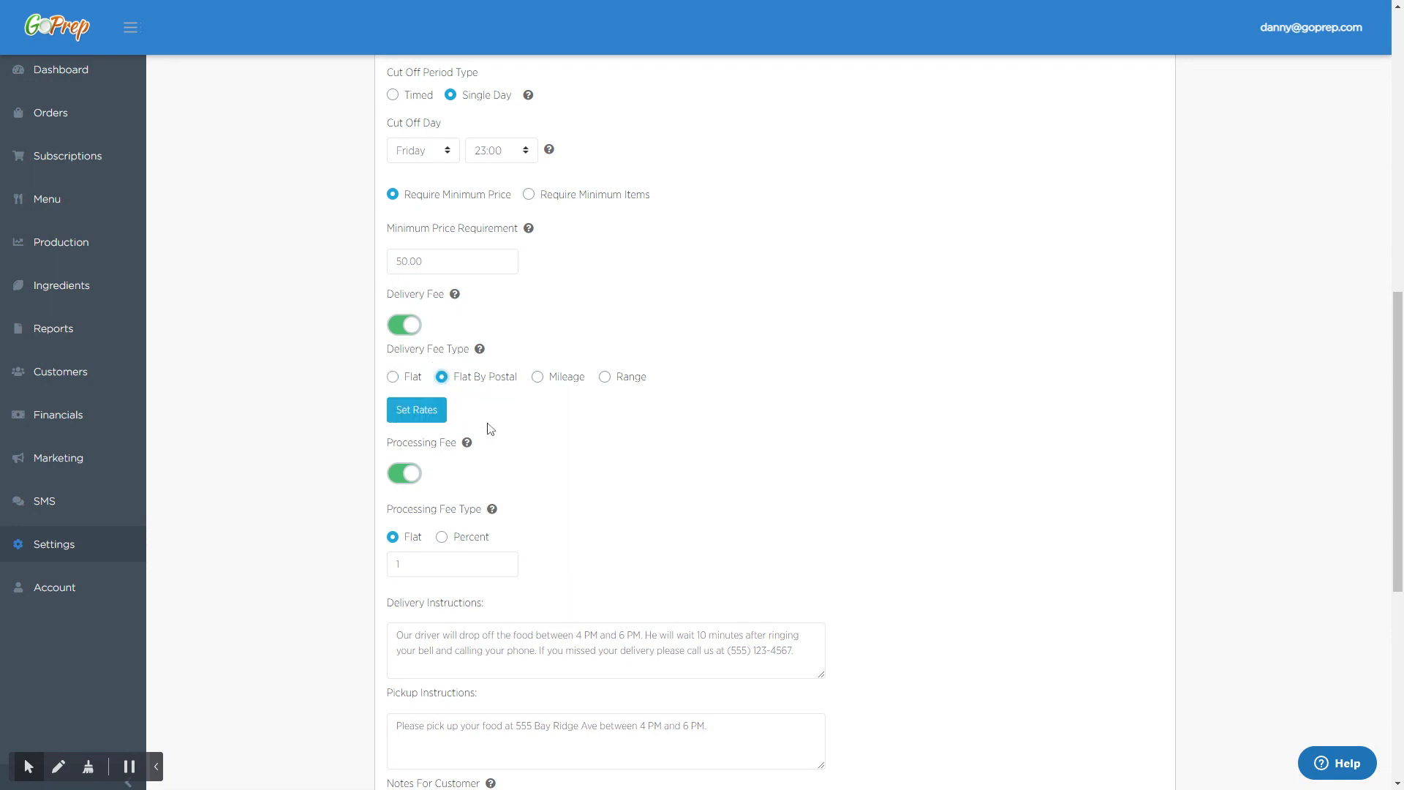
click(422, 415)
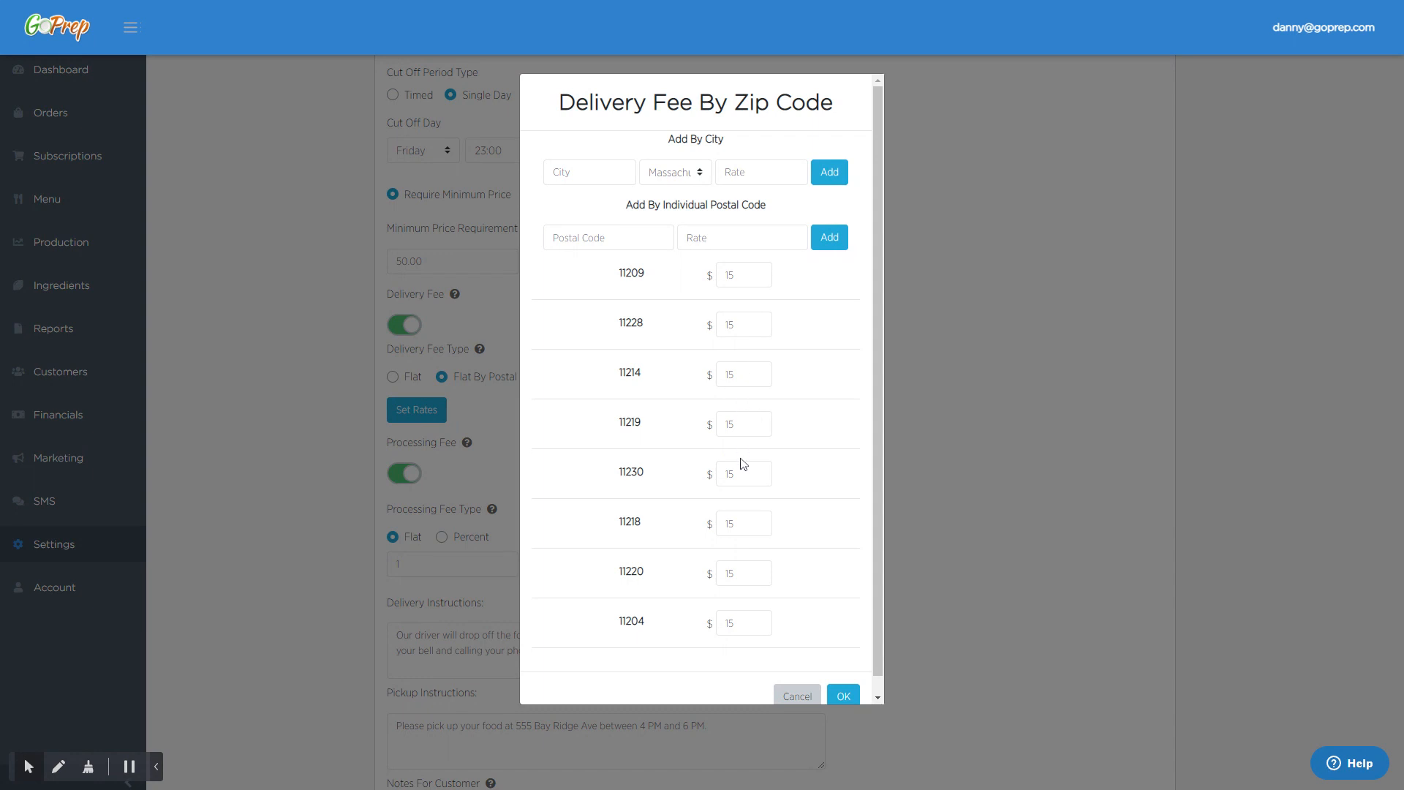
click(797, 695)
Try the Mileage delivery fee type and examine its two rate fields.
click(538, 377)
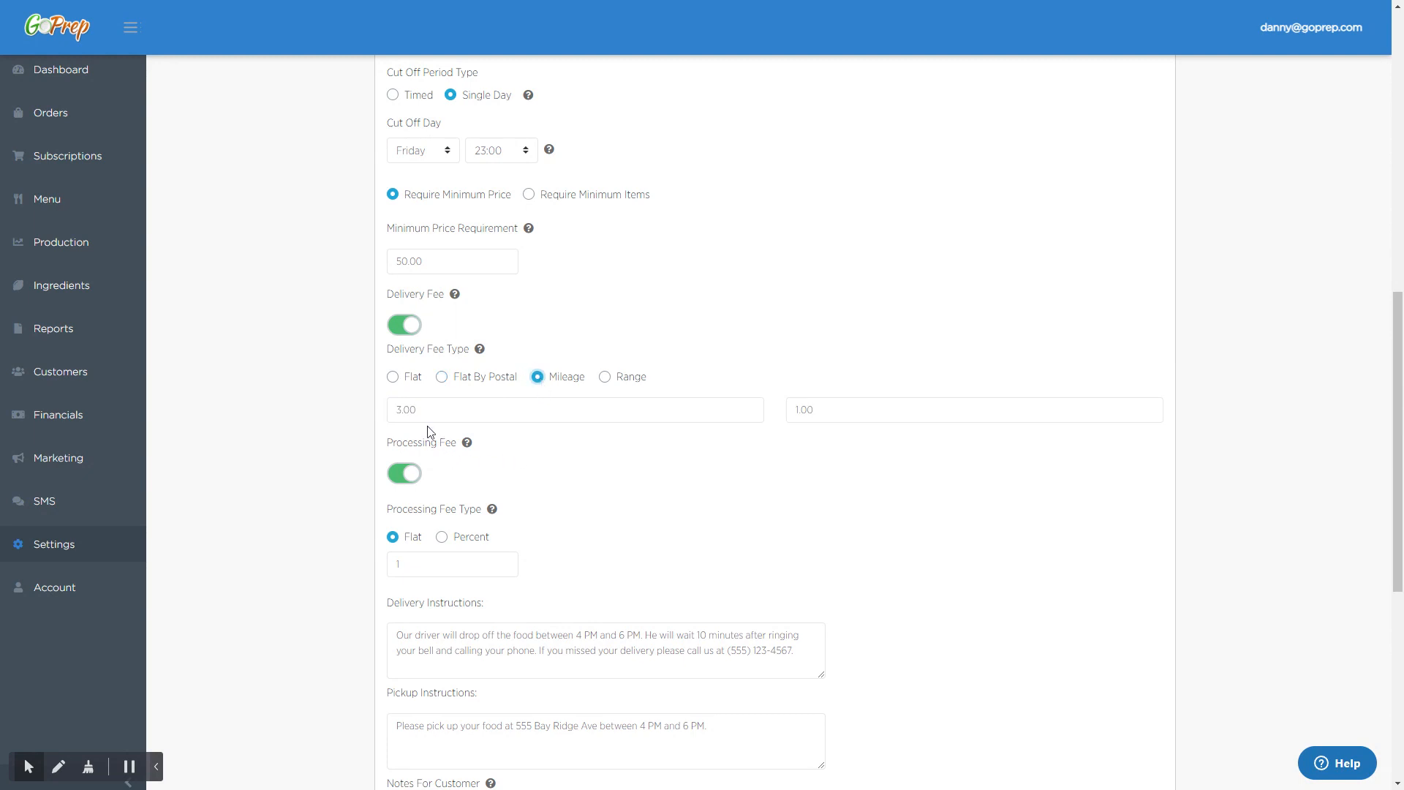
drag(425, 408, 381, 421)
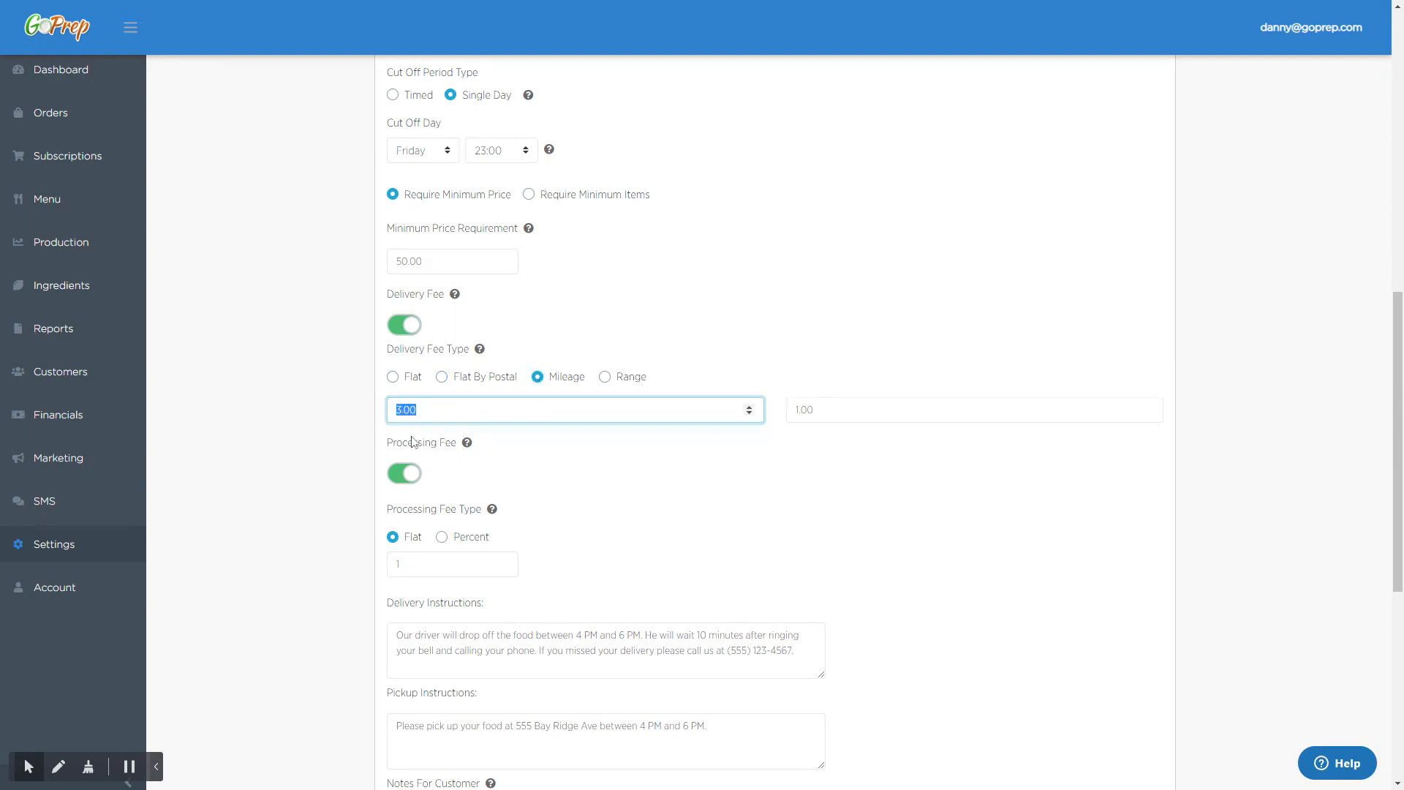
drag(837, 405, 763, 443)
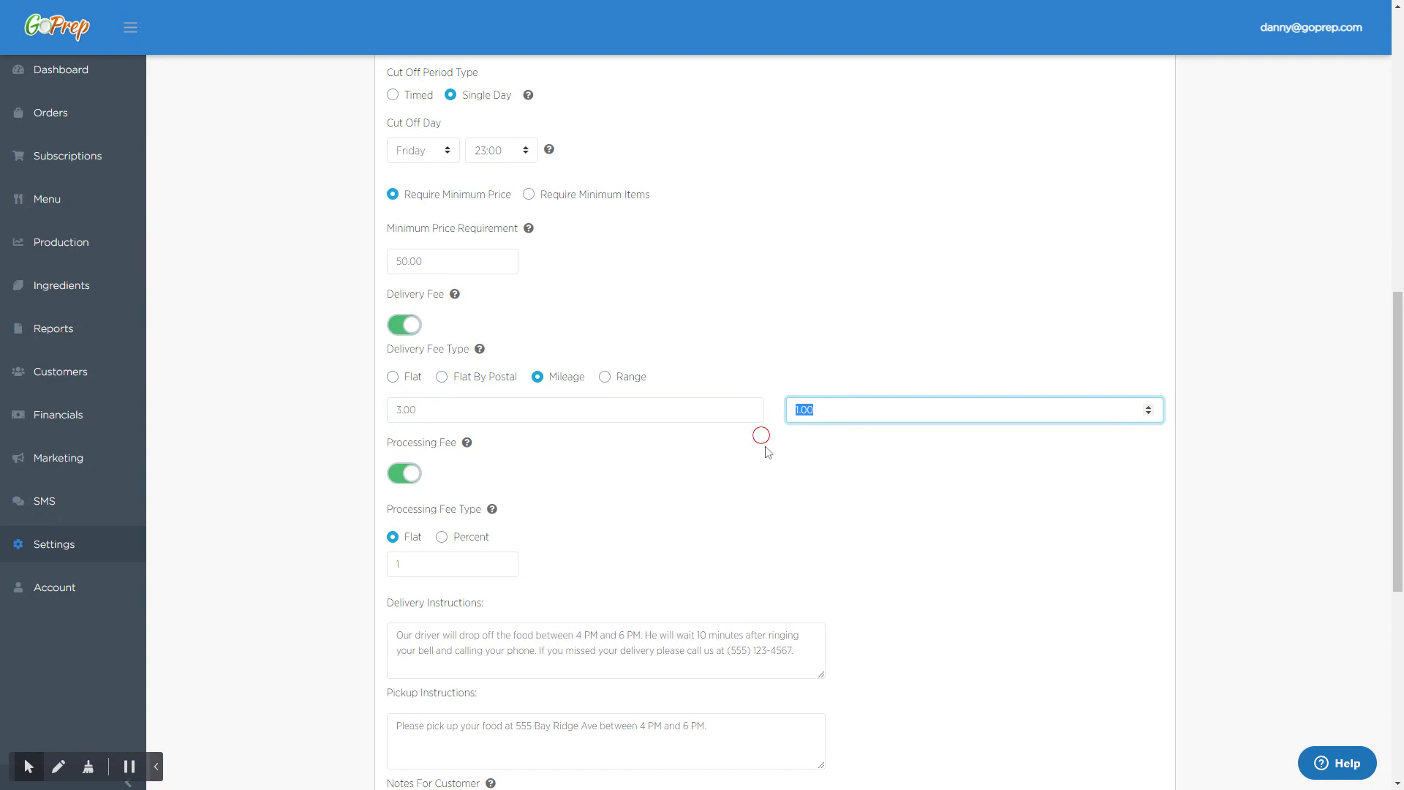
click(670, 449)
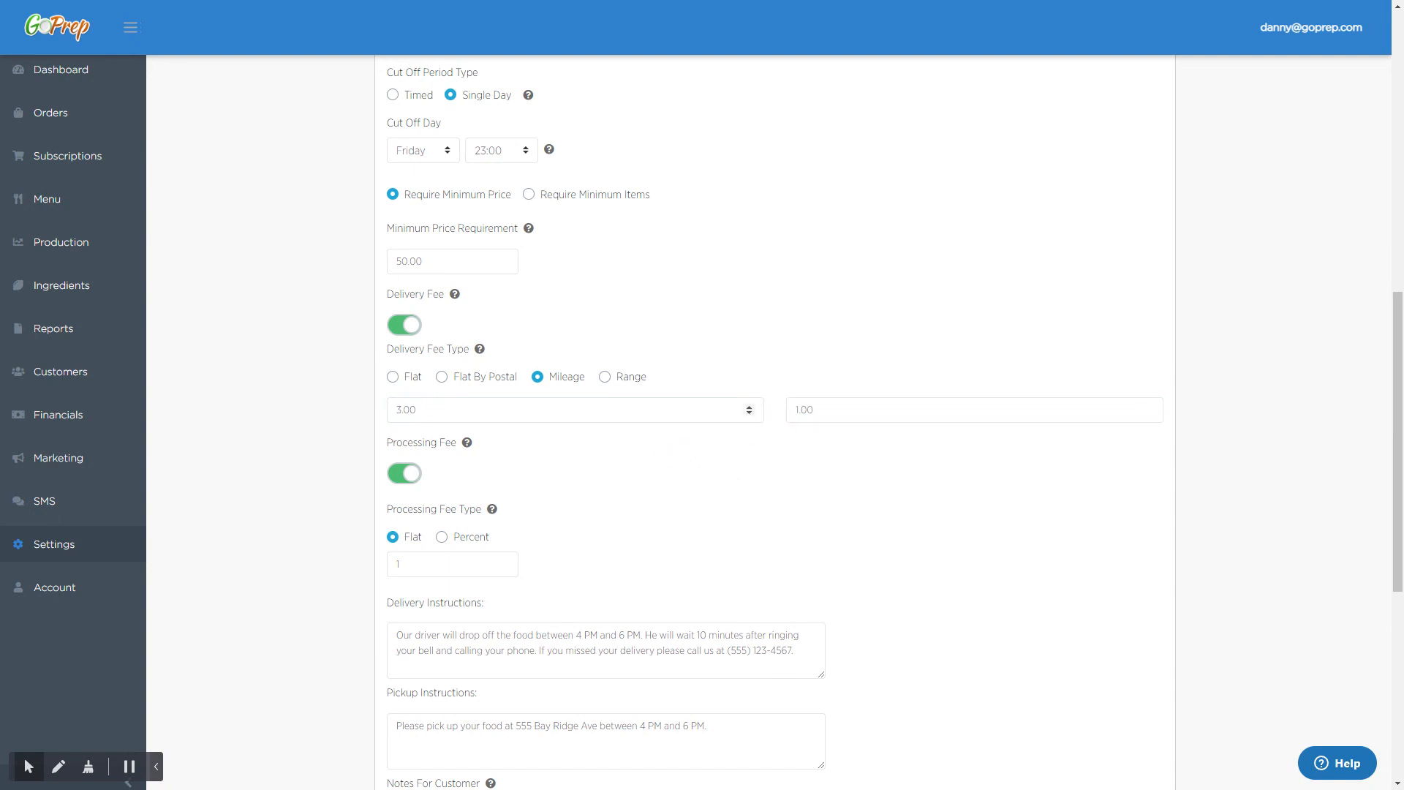
Set the Delivery Fee Type to Range and add a first range ending at 10 miles with a price of 10.
click(606, 378)
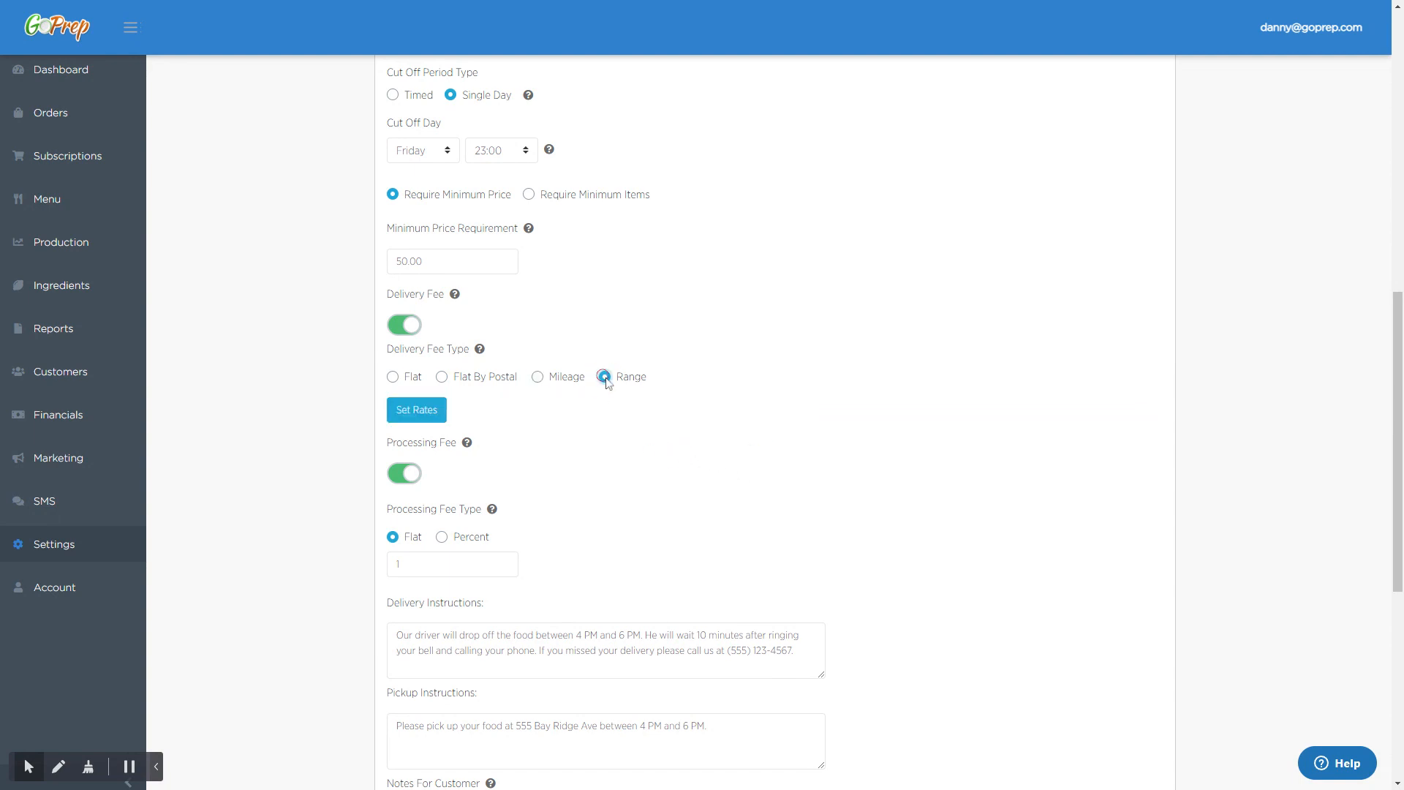
click(423, 411)
click(704, 151)
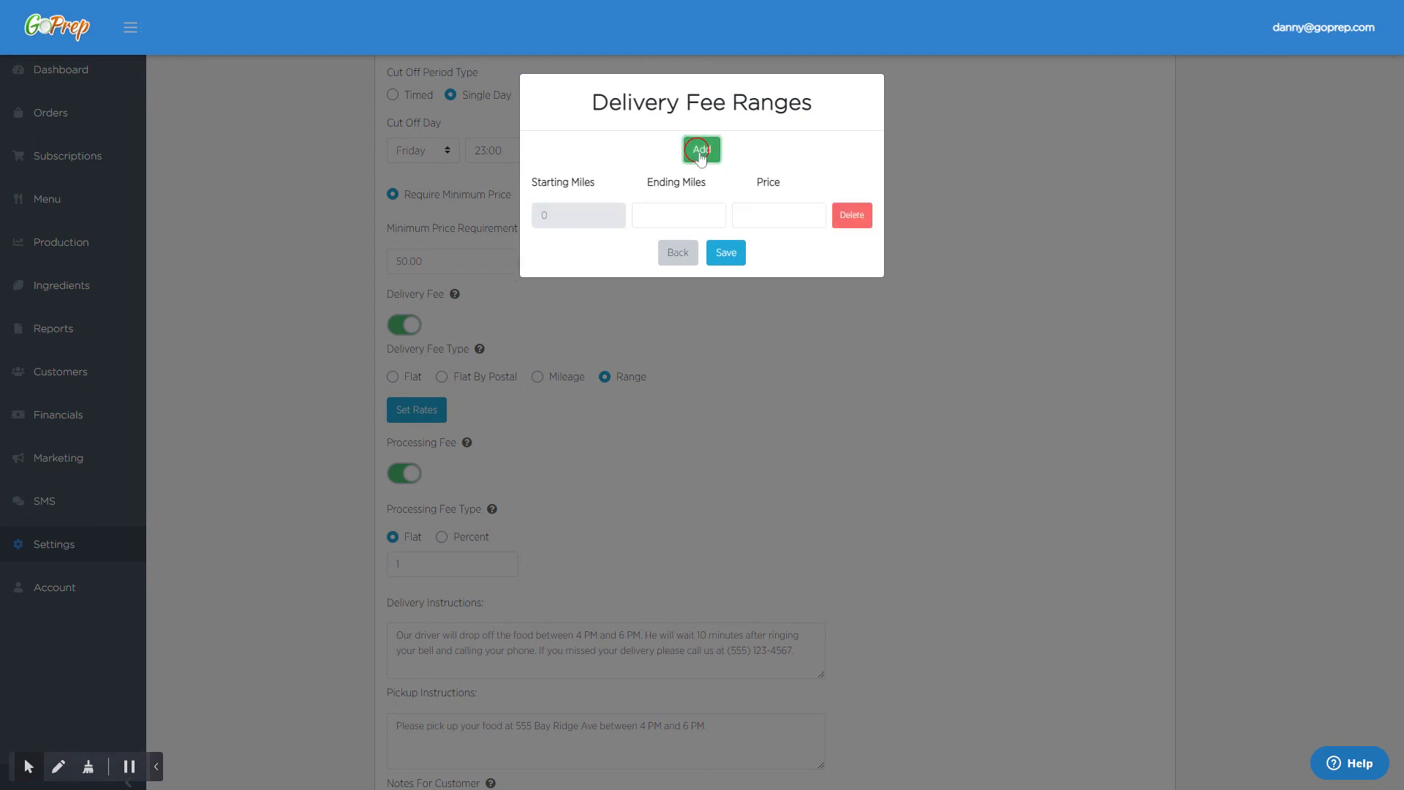
click(679, 214)
text(10)
key(Tab)
text(10)
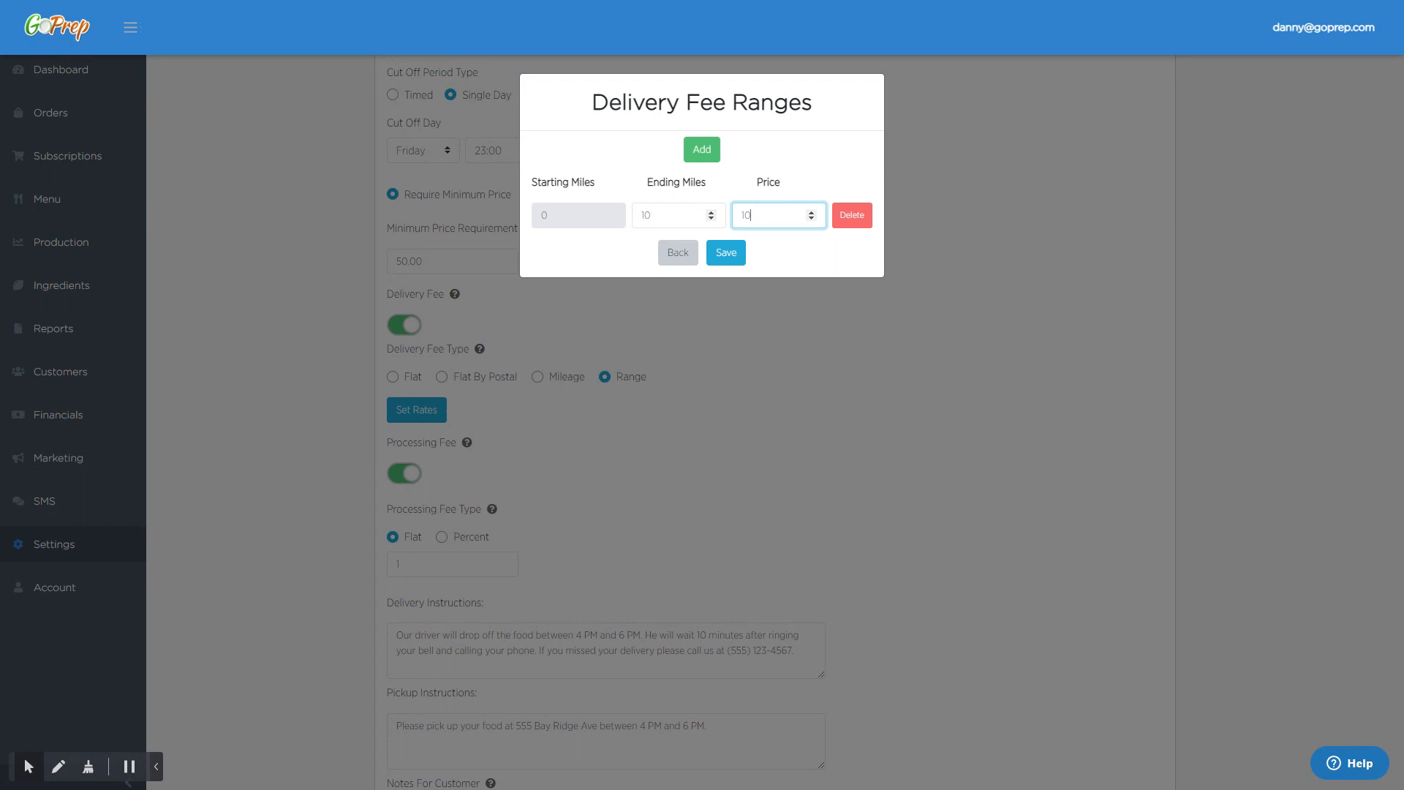
Add a second delivery fee range ending at 15 miles with a price of 15.
click(702, 149)
click(665, 246)
text(15)
key(Tab)
text(15)
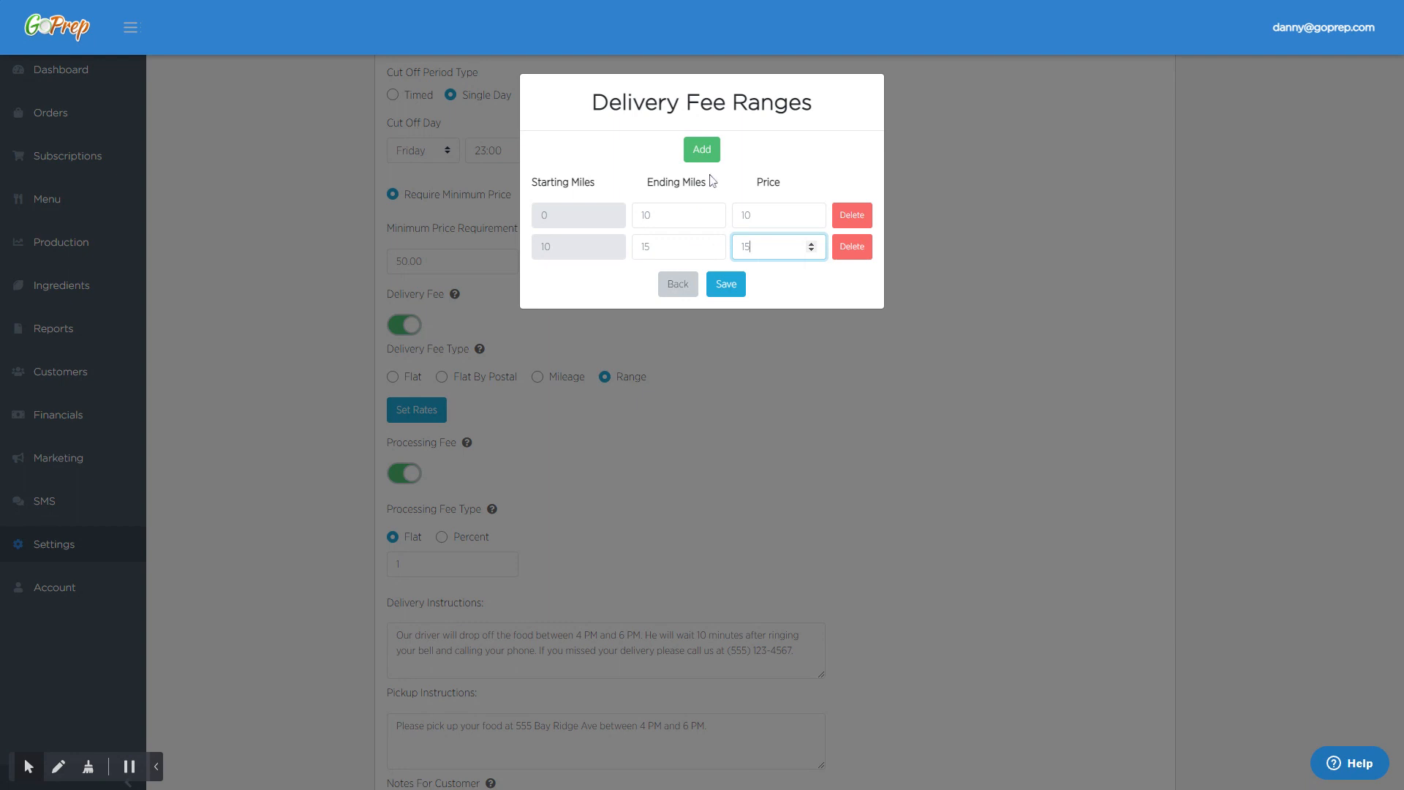
Save the delivery fee ranges and return the Delivery Fee Type to Flat.
click(727, 288)
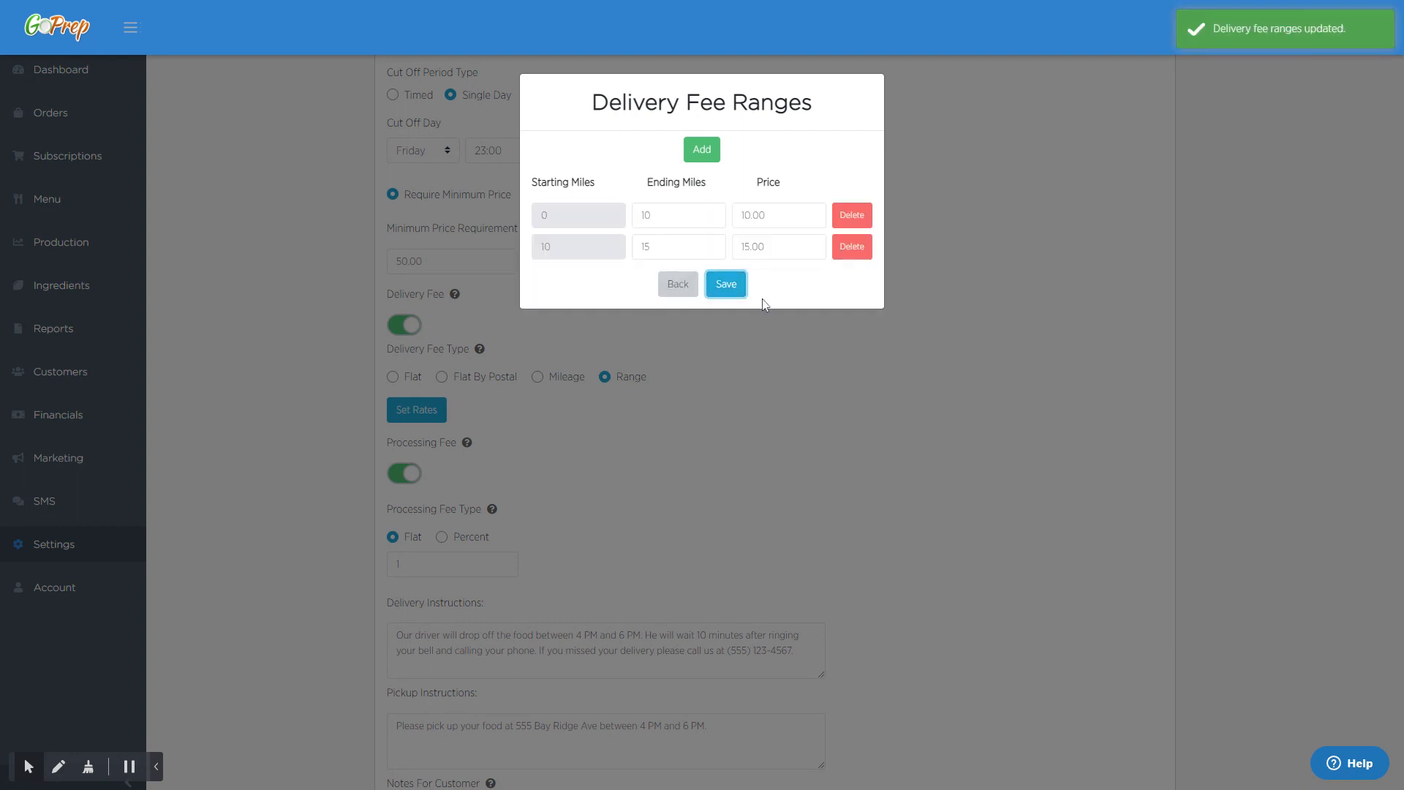
click(680, 286)
click(393, 376)
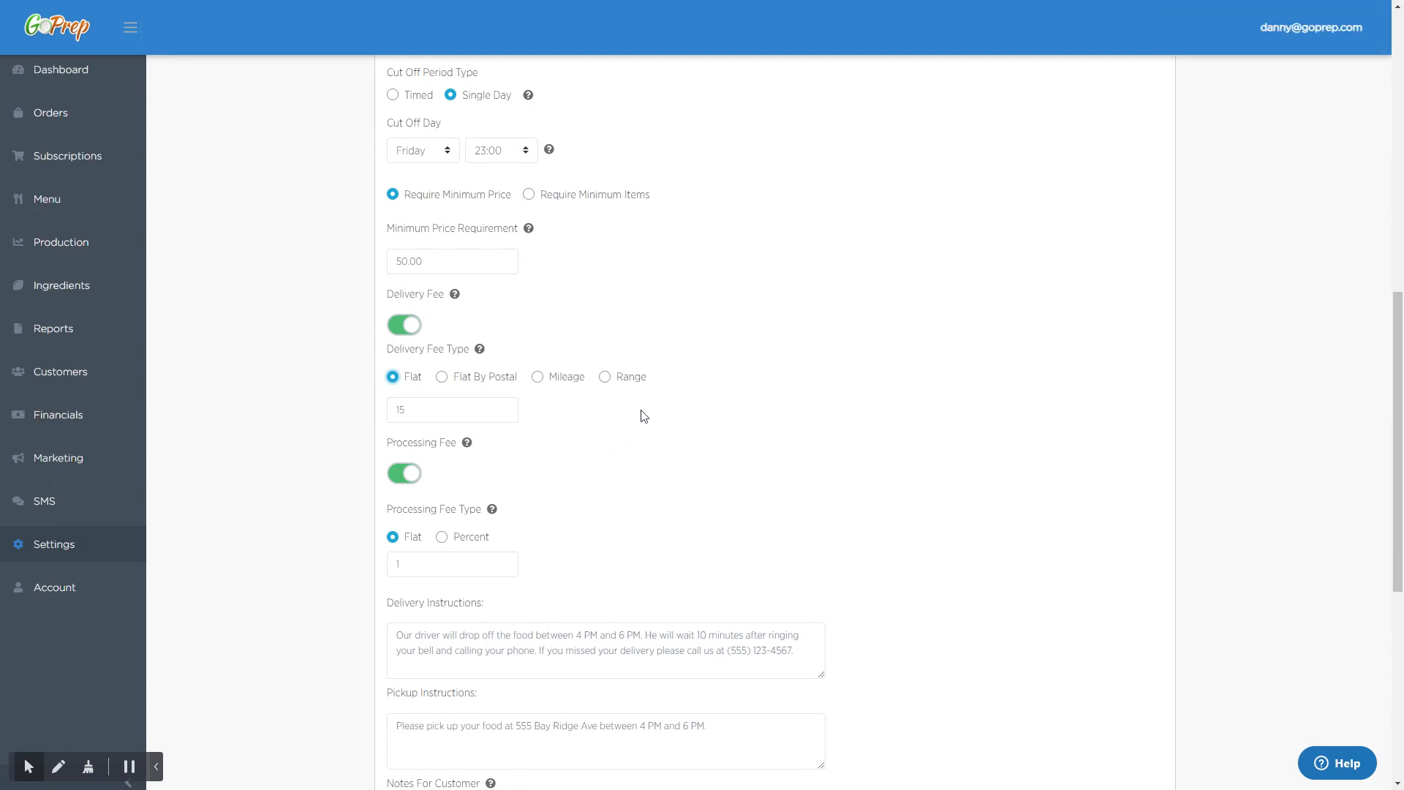
Try the Percent processing fee type, switch it back to Flat, and turn the Processing Fee off.
scroll(640, 411, down, 3)
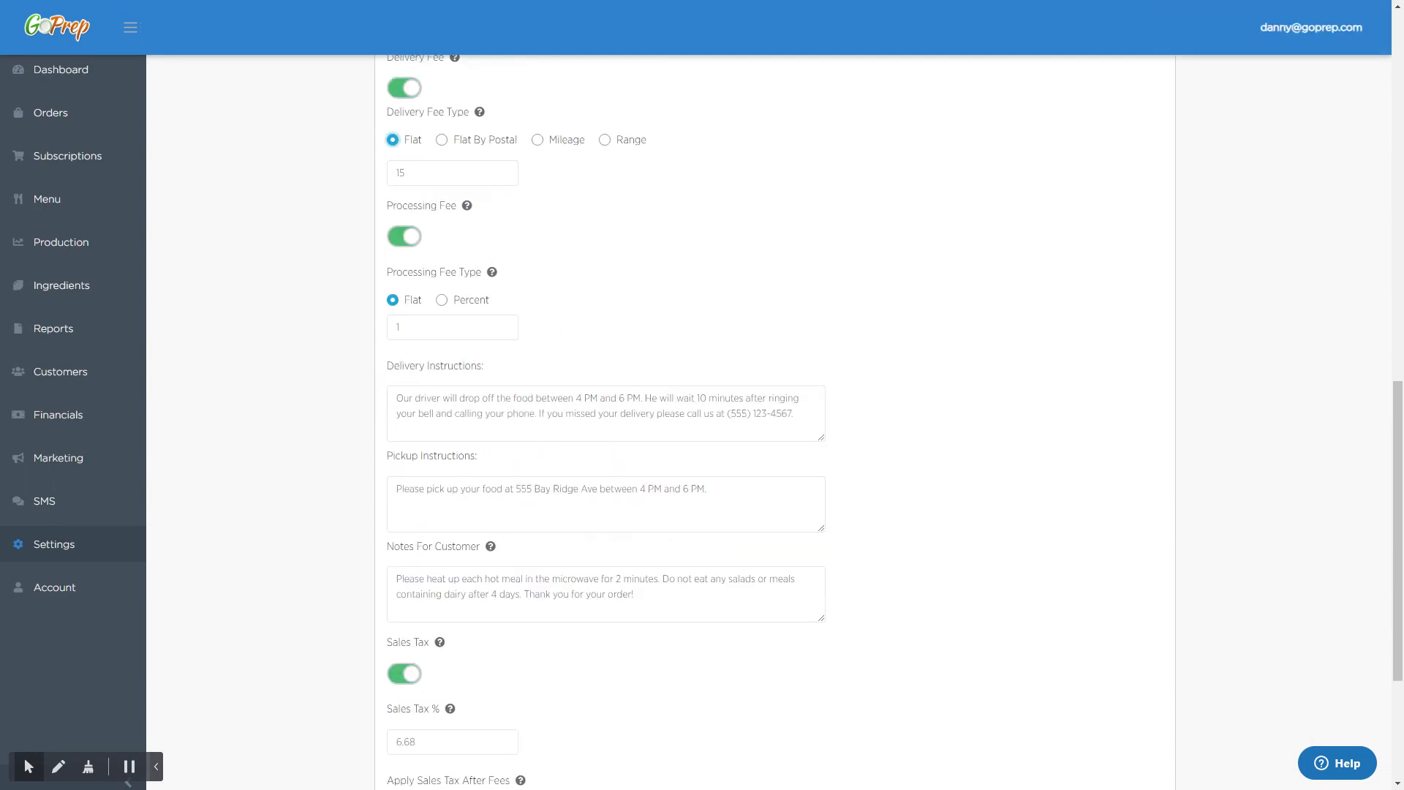
drag(377, 205, 458, 208)
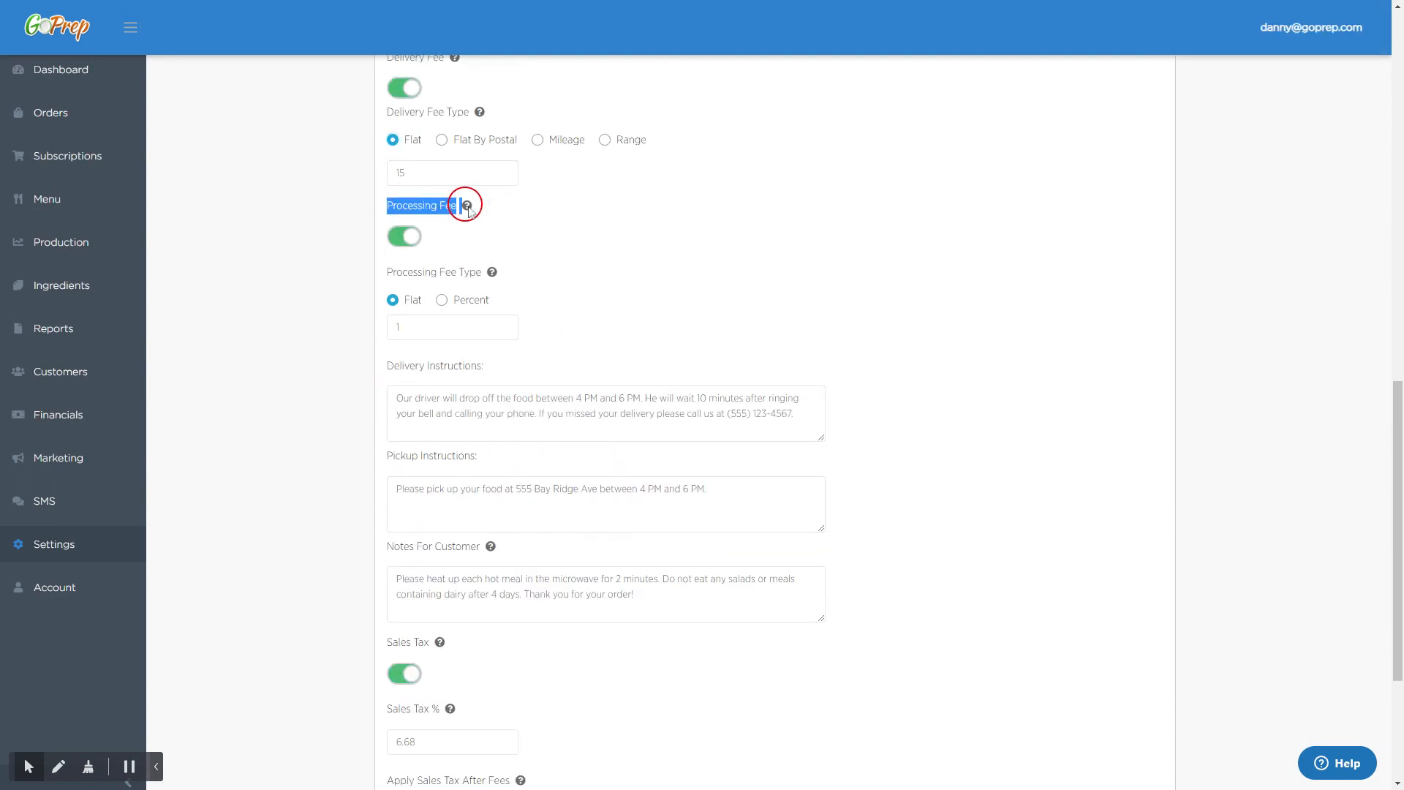
click(457, 230)
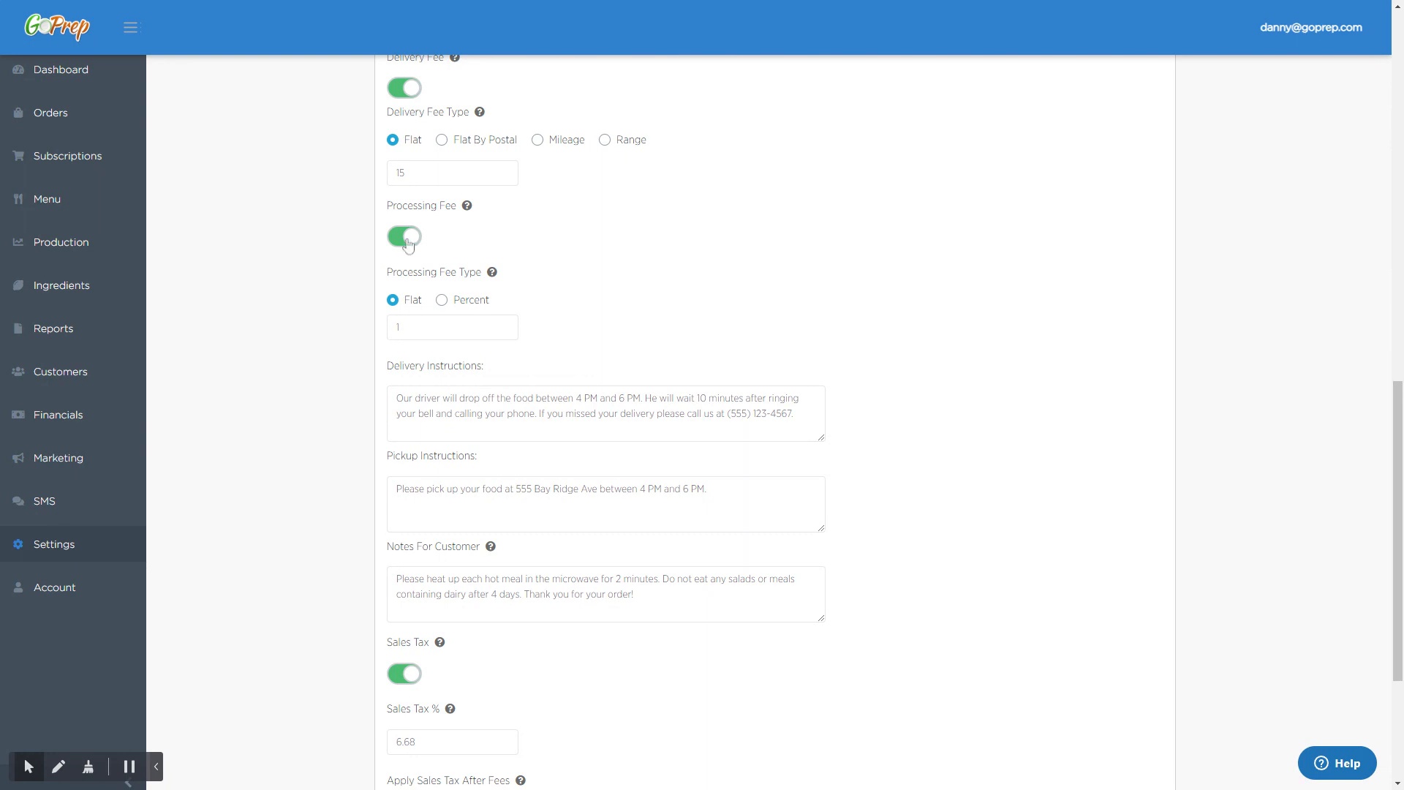
click(443, 301)
click(394, 301)
click(414, 249)
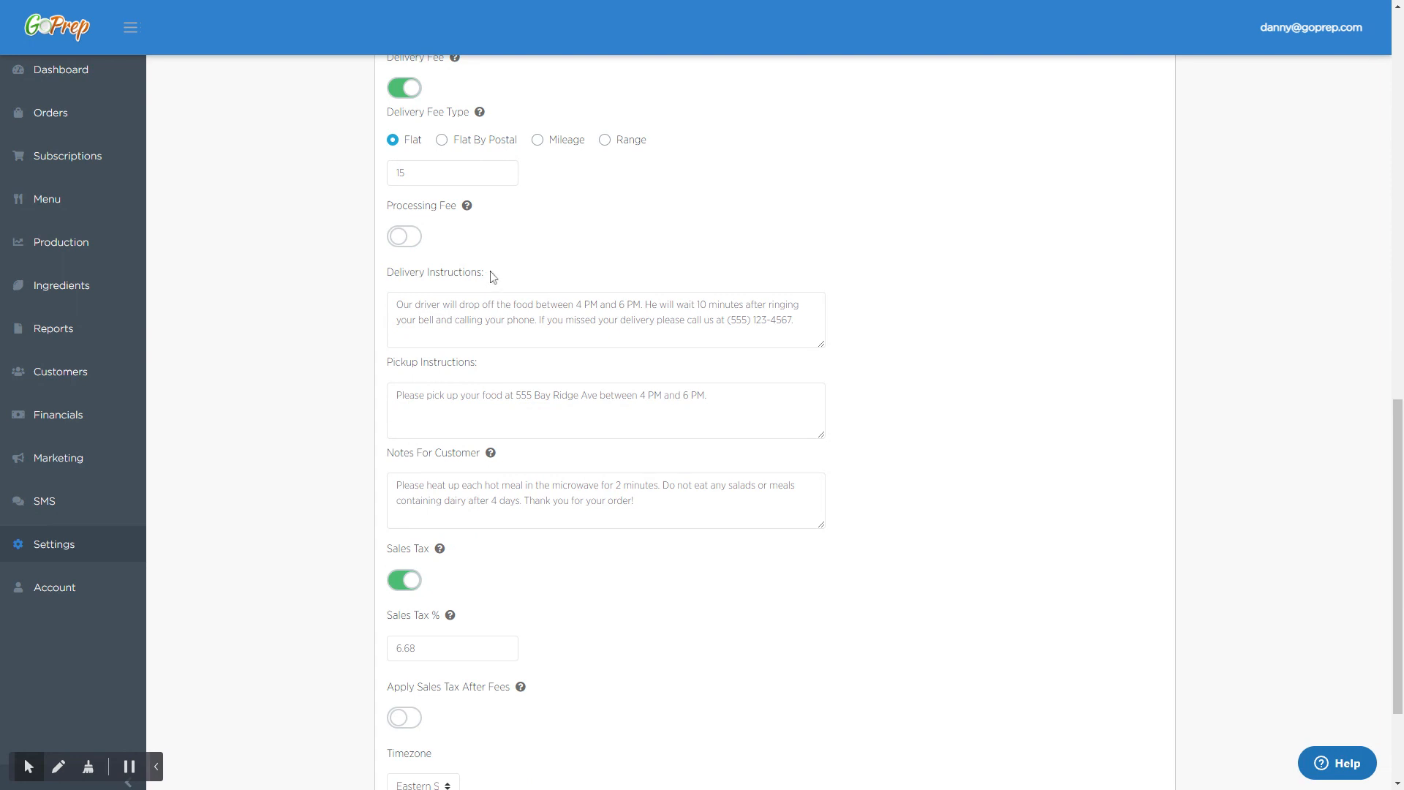
Review the Delivery Instructions, Pickup Instructions and Notes For Customer texts.
drag(493, 275, 386, 270)
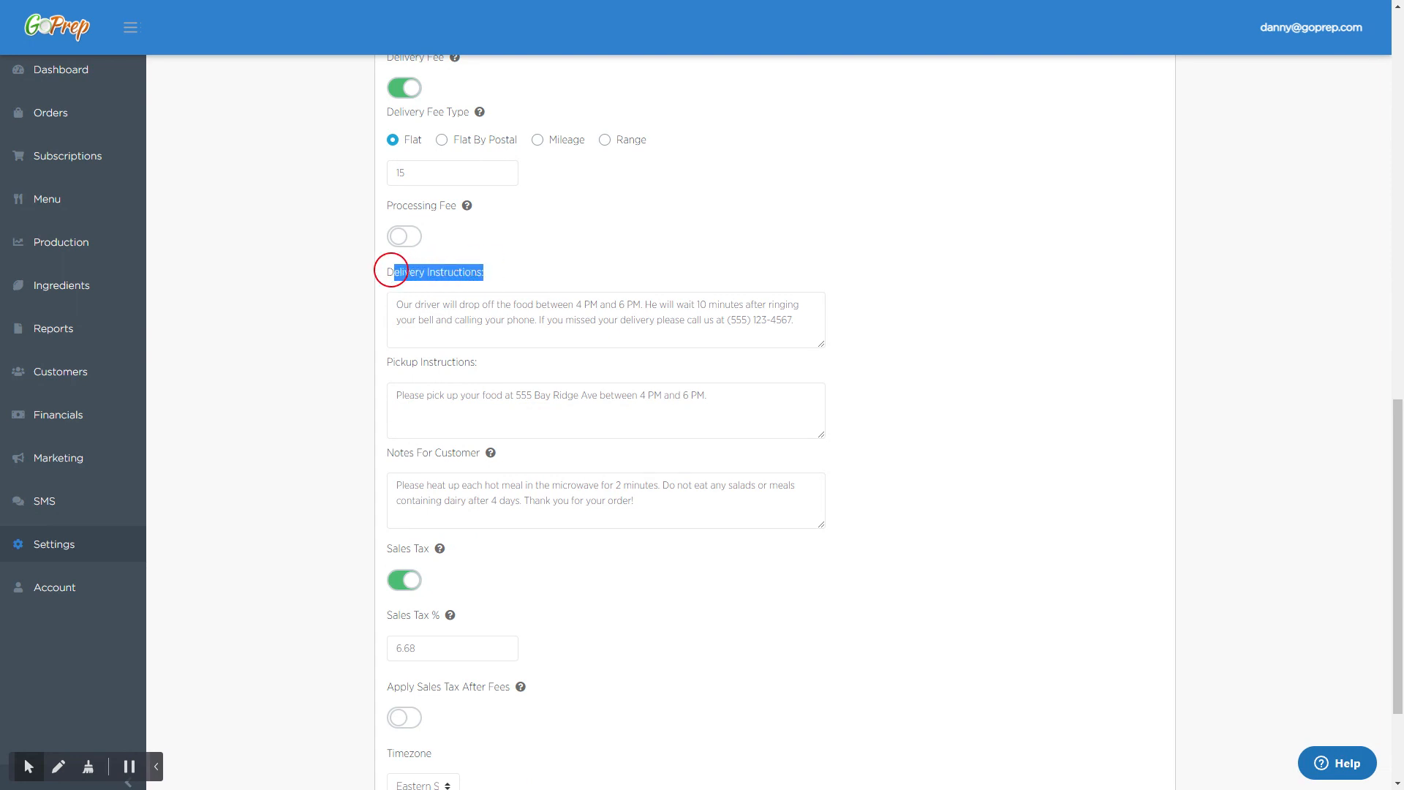
drag(486, 364, 386, 359)
click(435, 320)
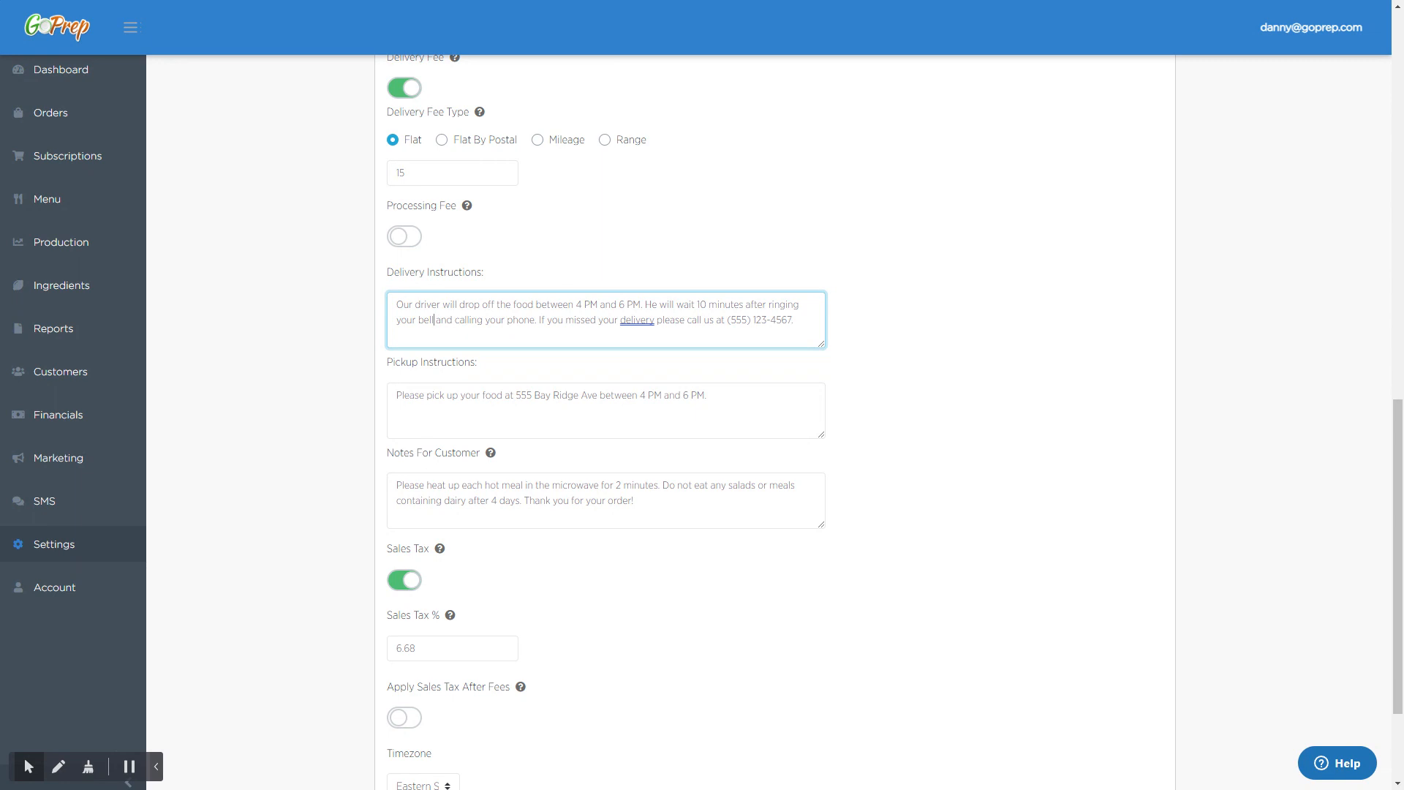
click(707, 396)
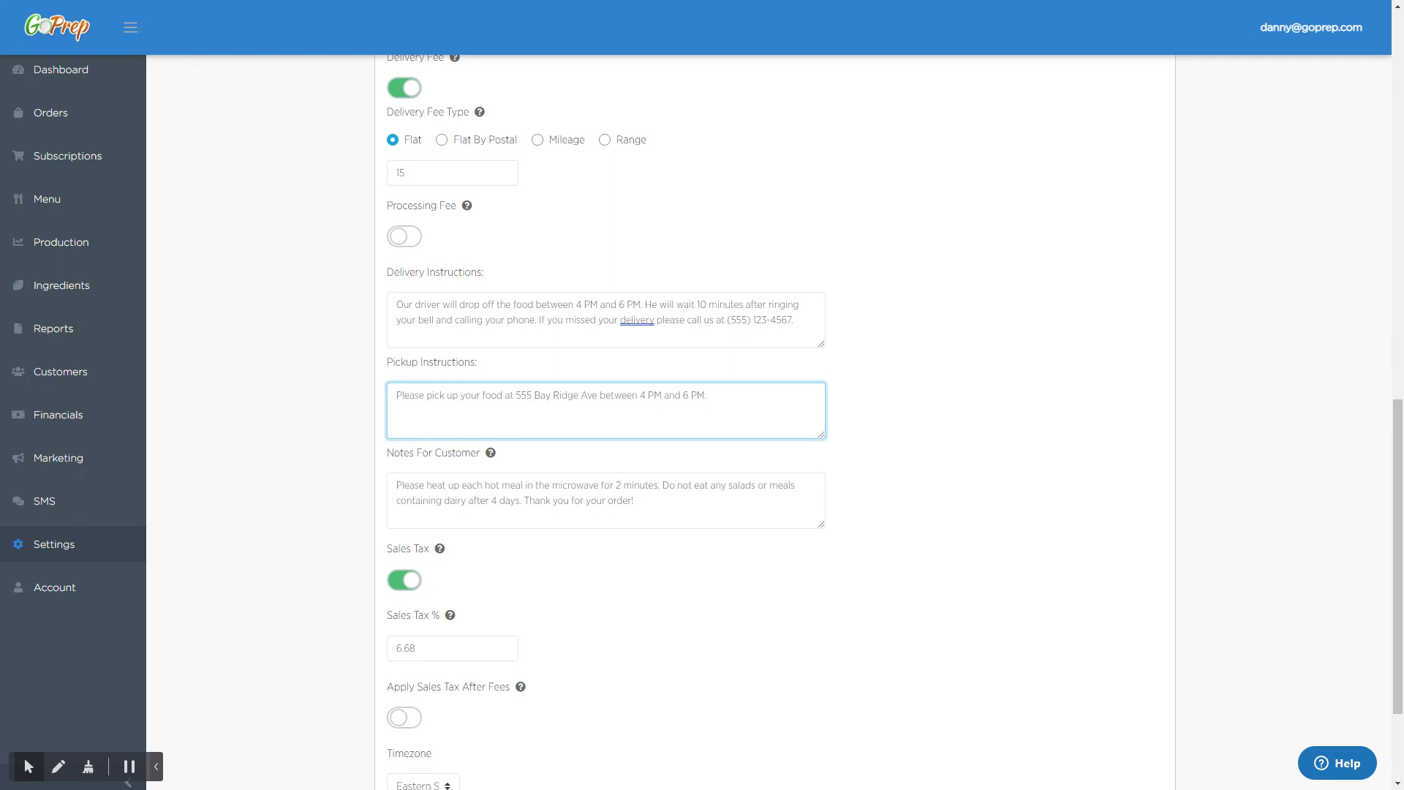
drag(479, 364, 385, 362)
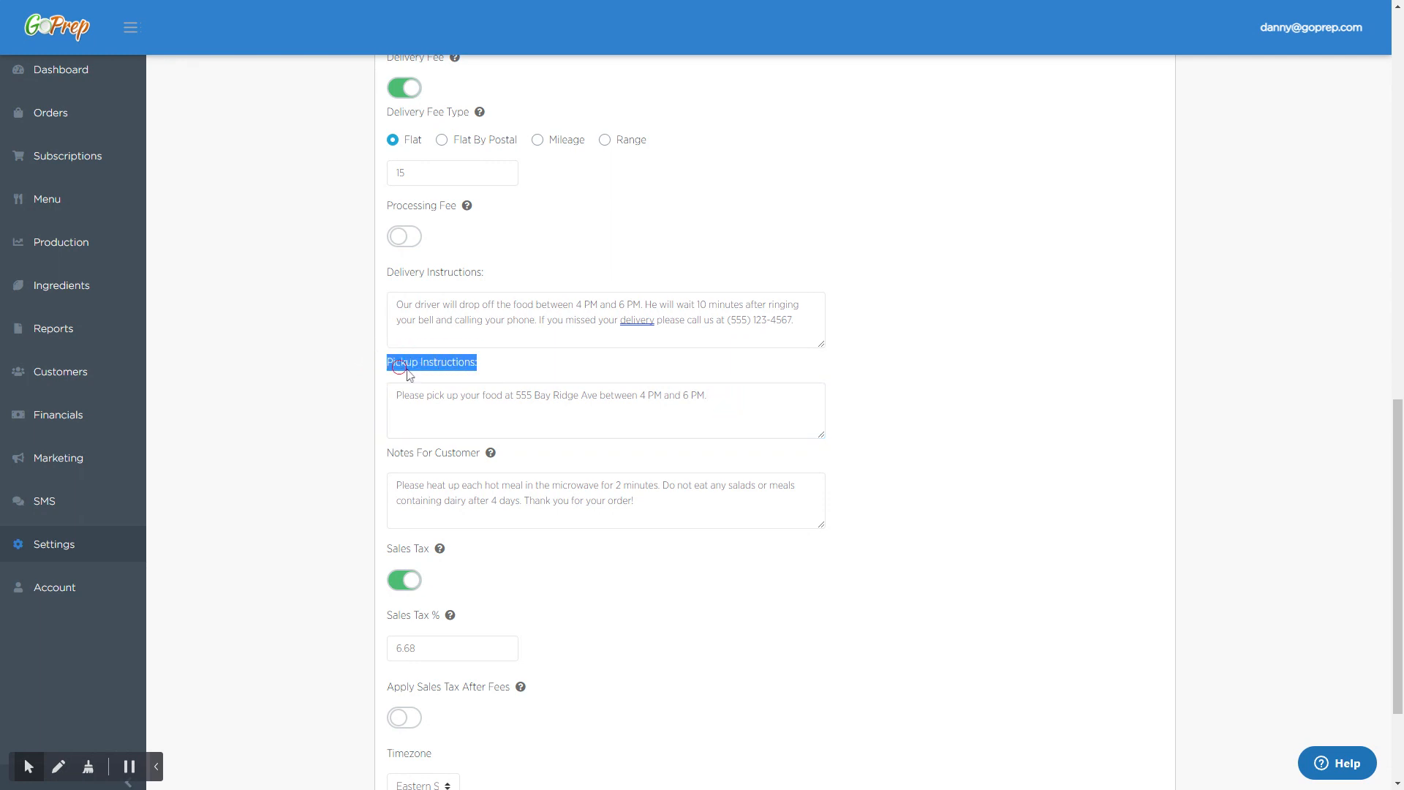
click(501, 372)
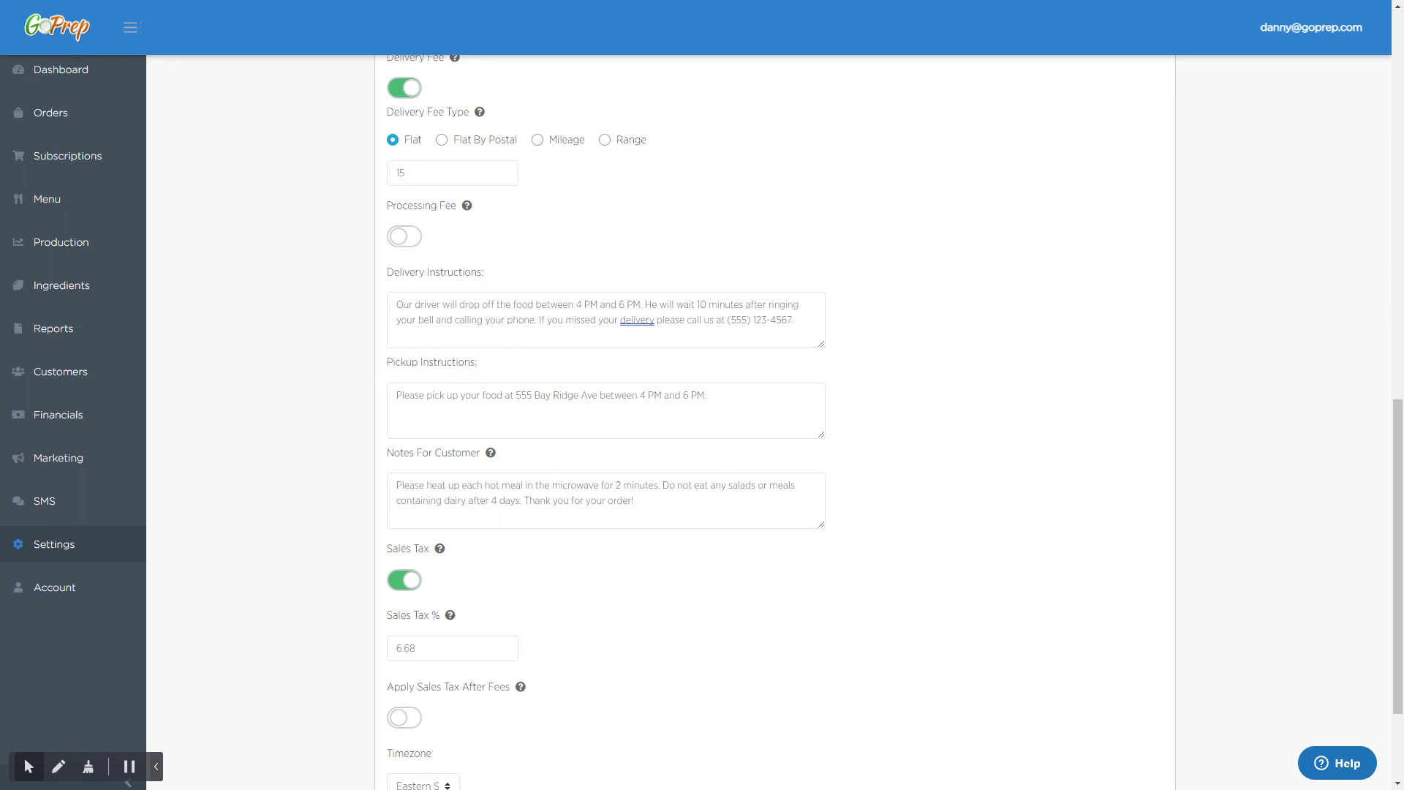
scroll(775, 423, down, 2)
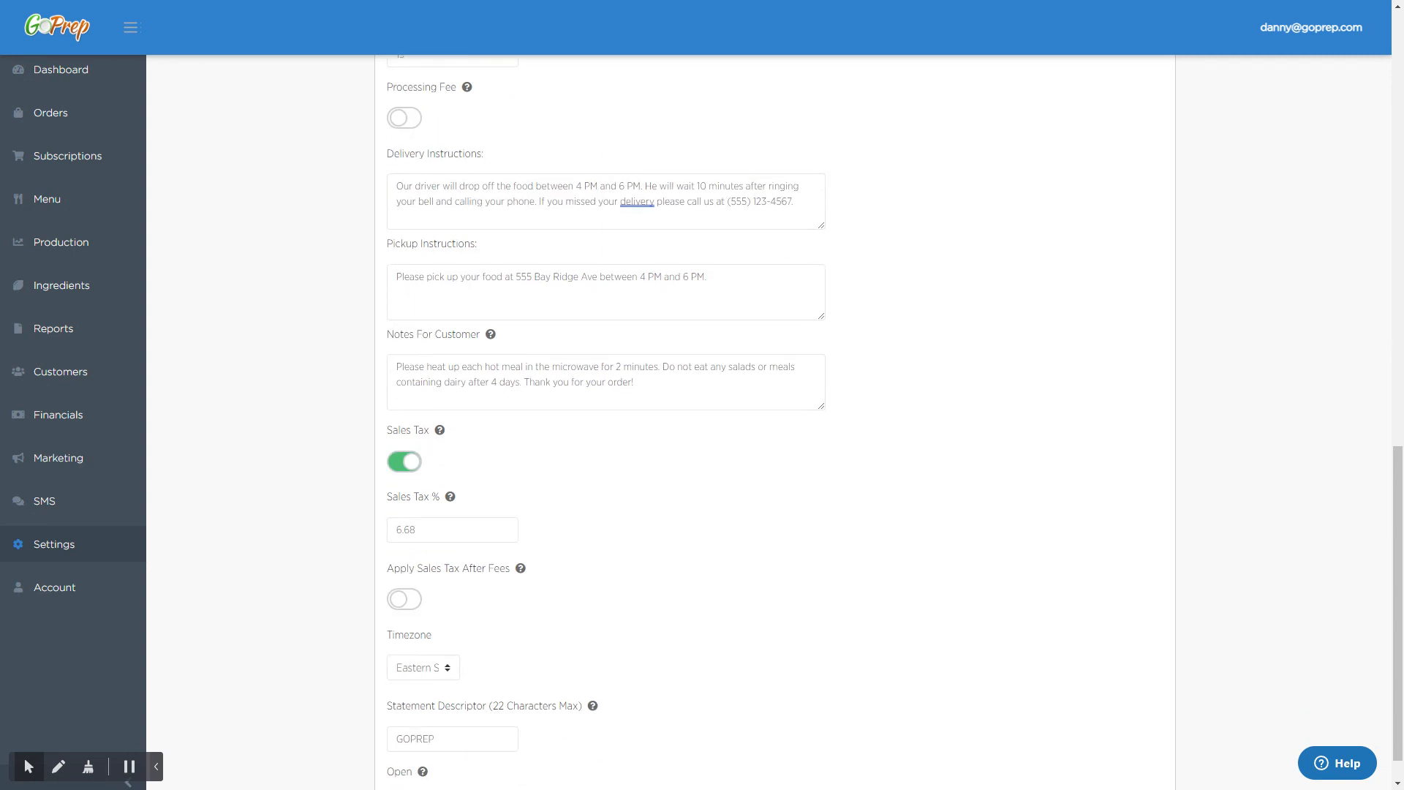
drag(624, 376, 383, 367)
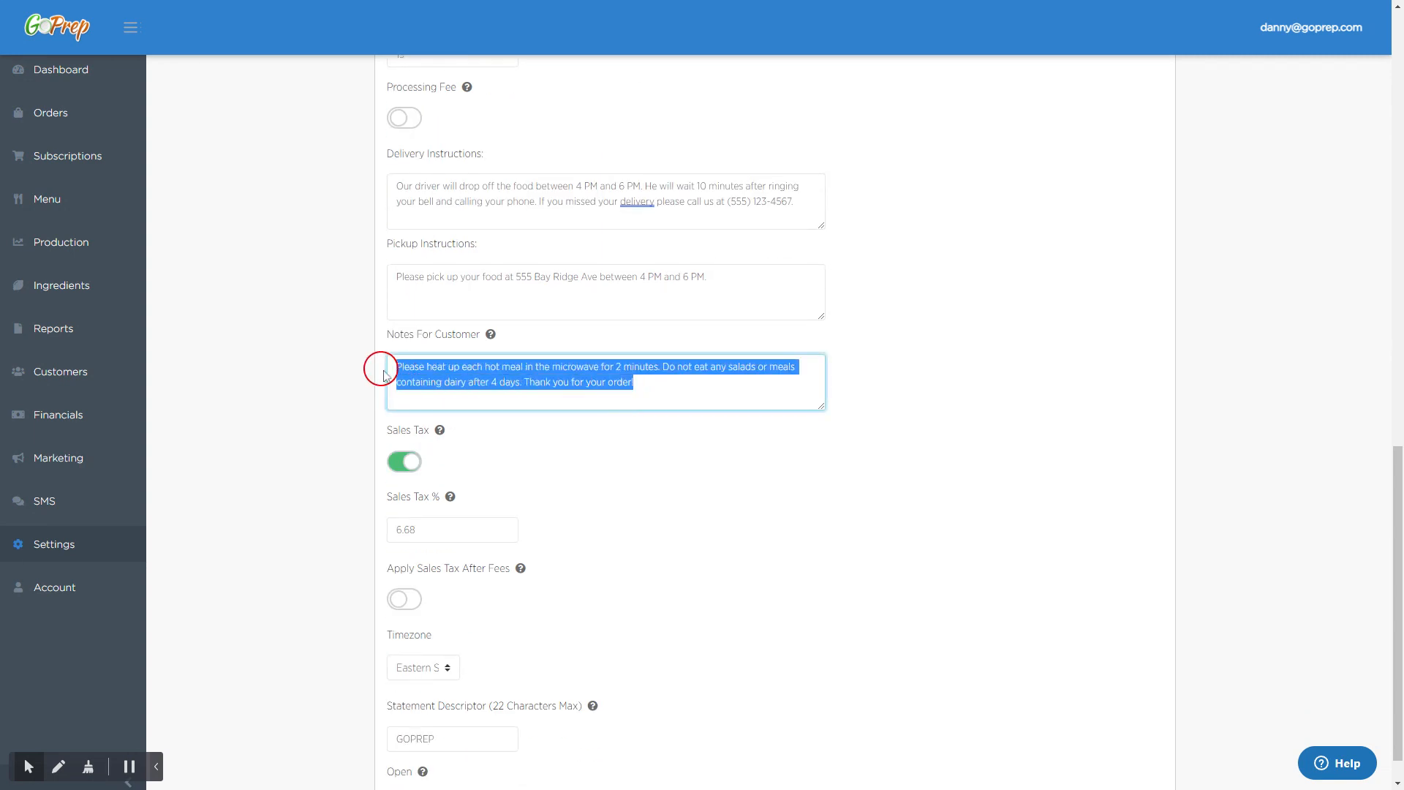
click(689, 398)
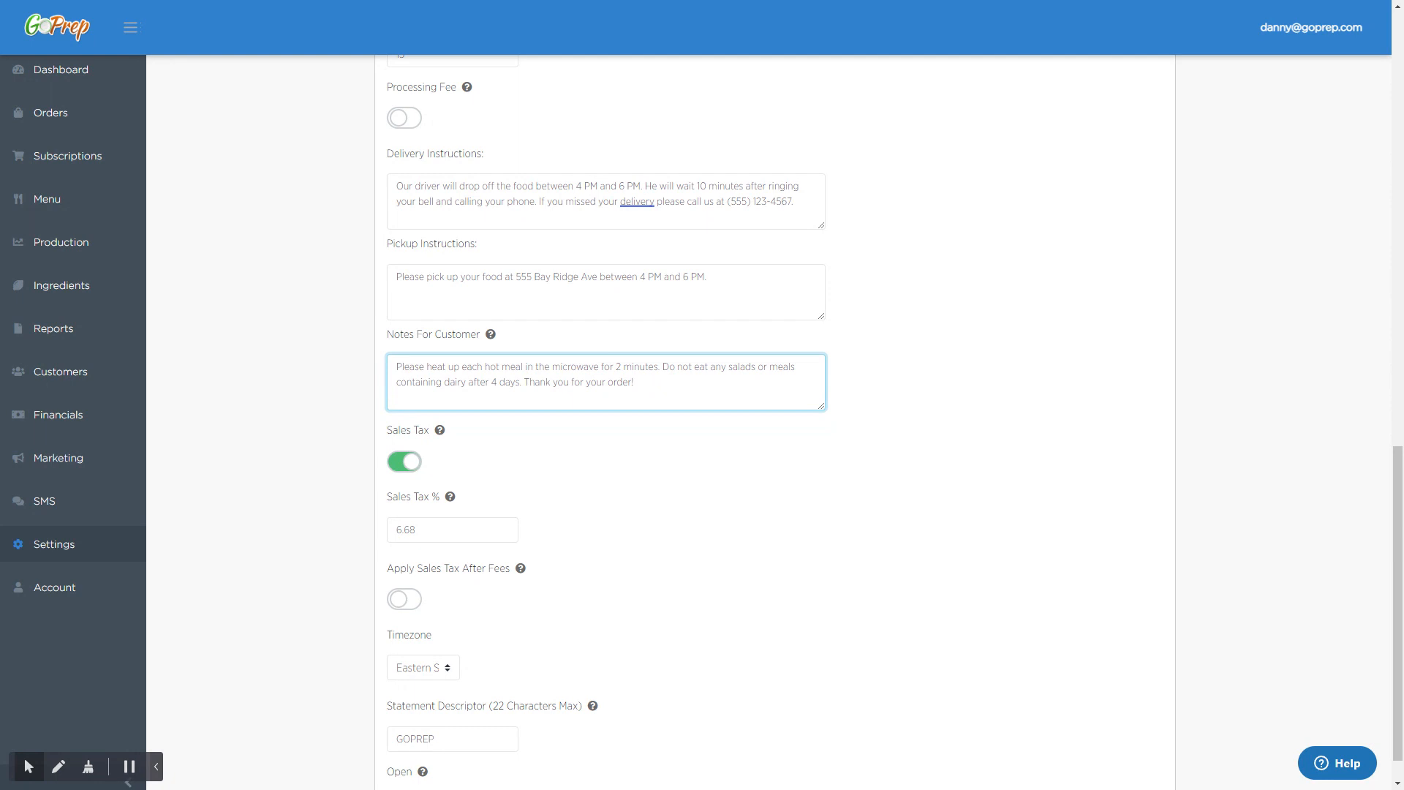
Examine the Sales Tax setting, the Sales Tax % help and value, and the Apply Sales Tax After Fees option.
scroll(638, 406, down, 1)
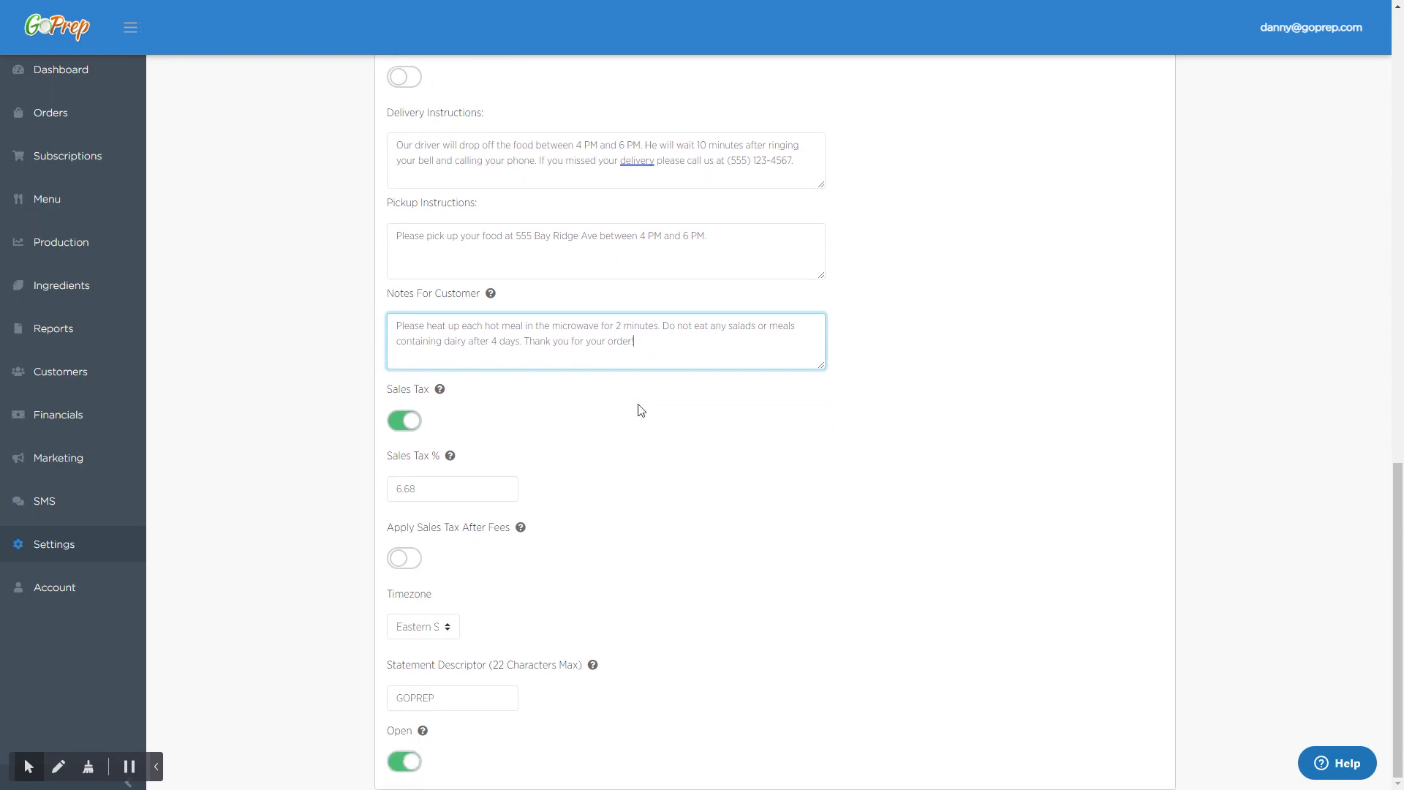
drag(432, 390, 366, 383)
click(408, 395)
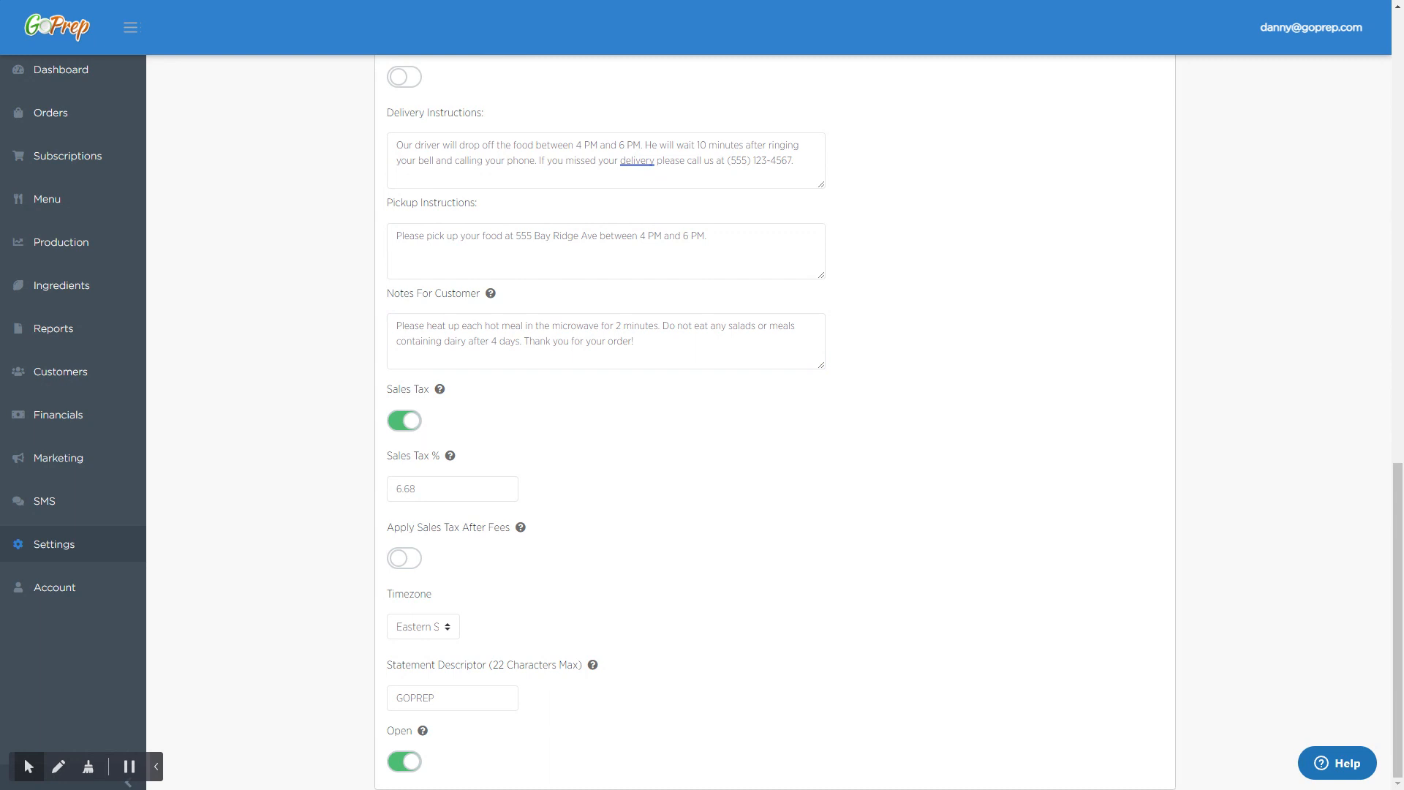
mouse_move(452, 462)
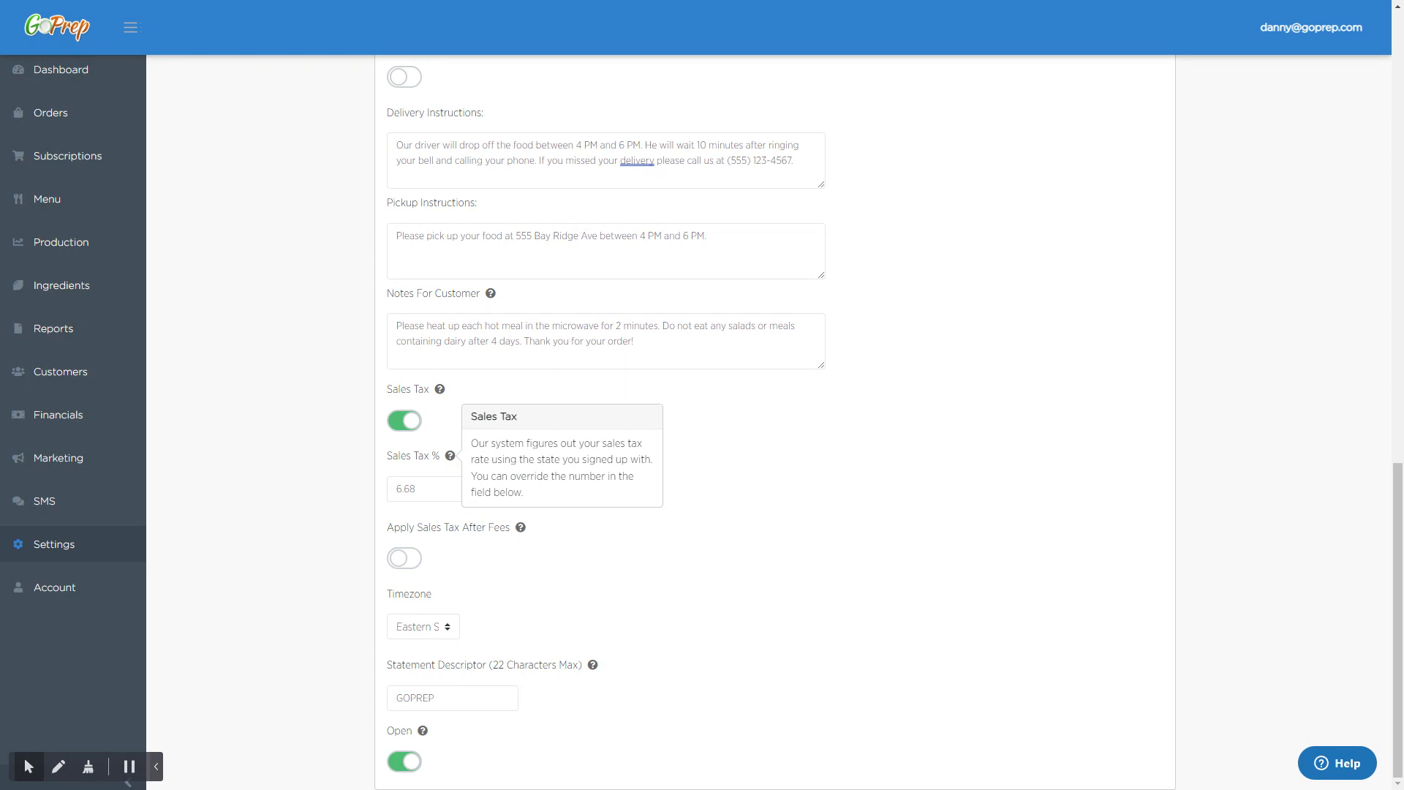
drag(432, 485, 386, 488)
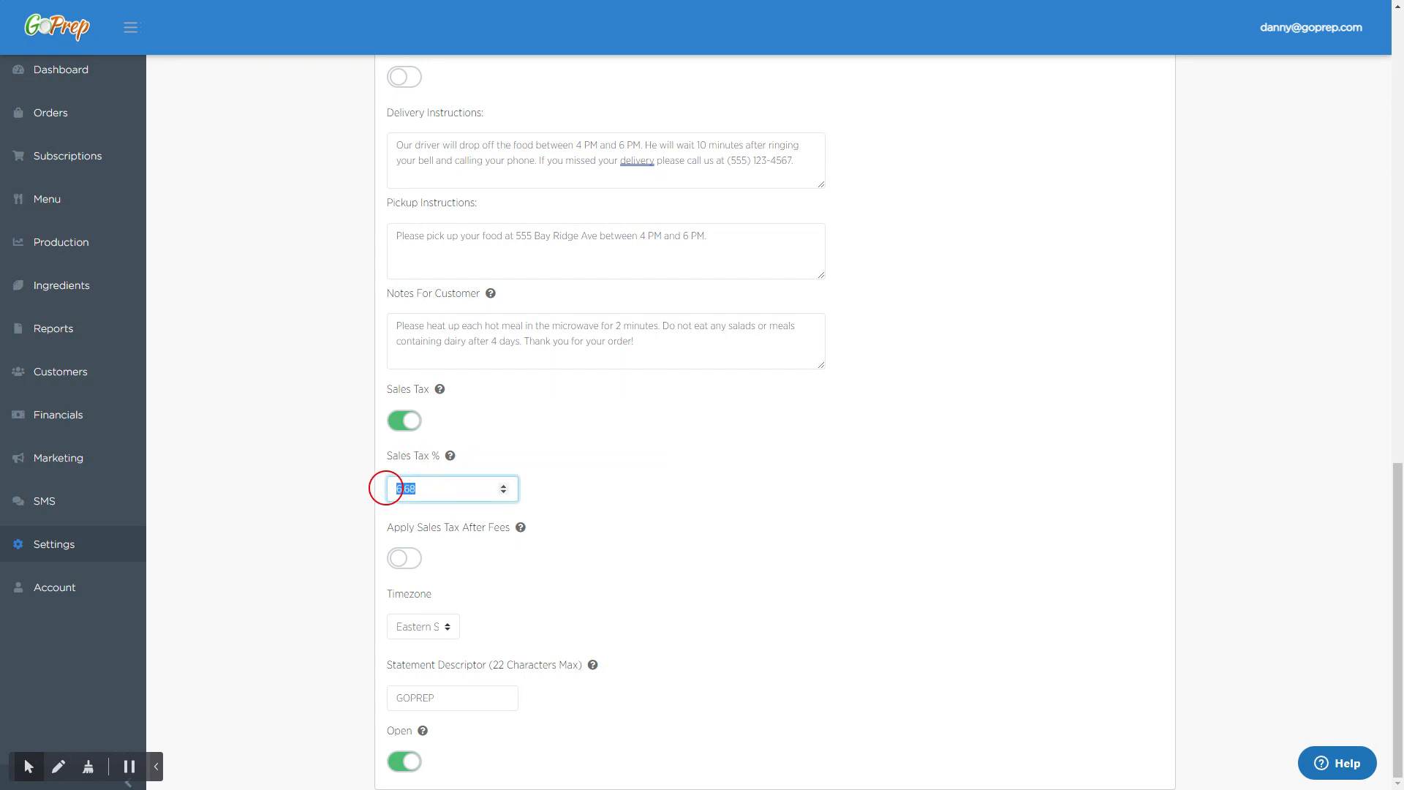
click(440, 490)
drag(381, 528, 514, 535)
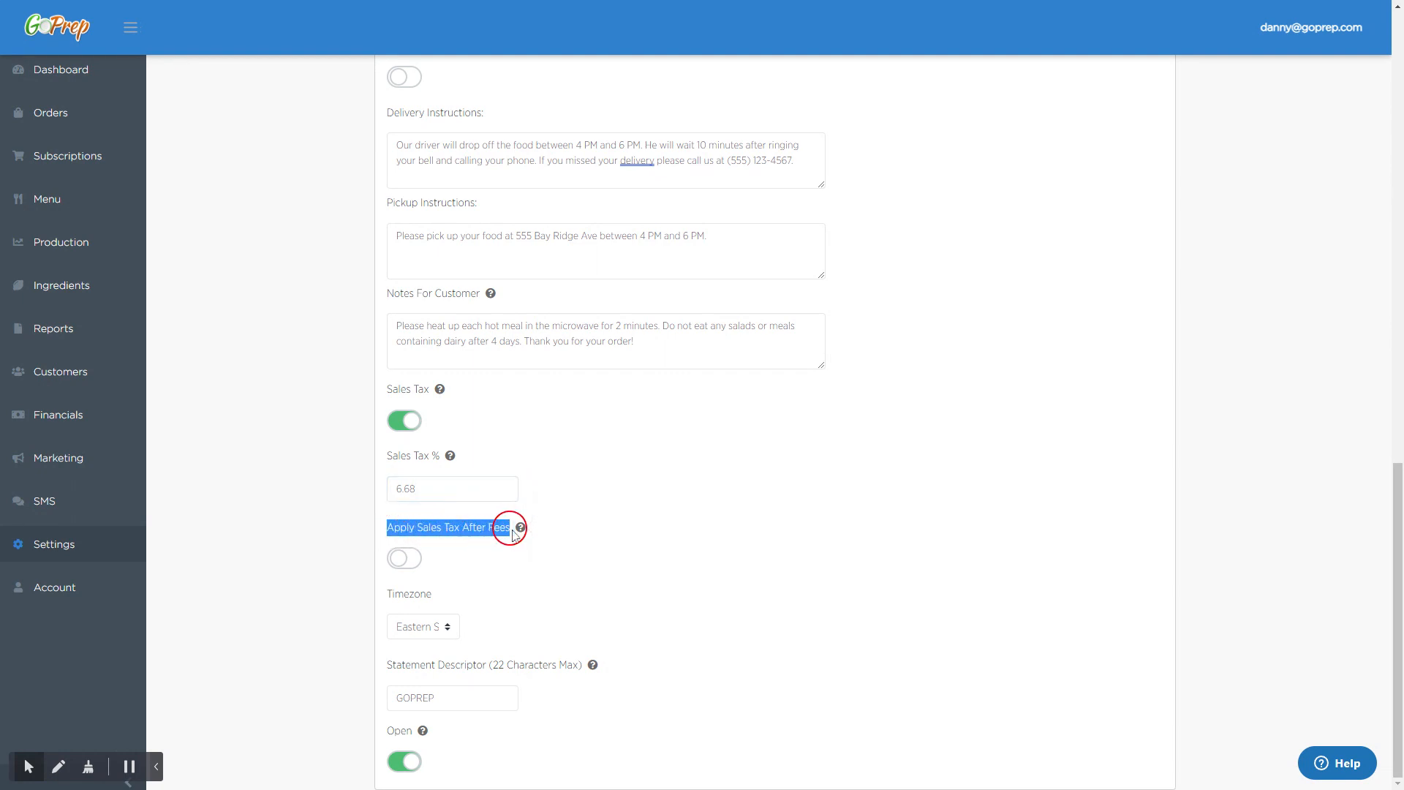
click(480, 553)
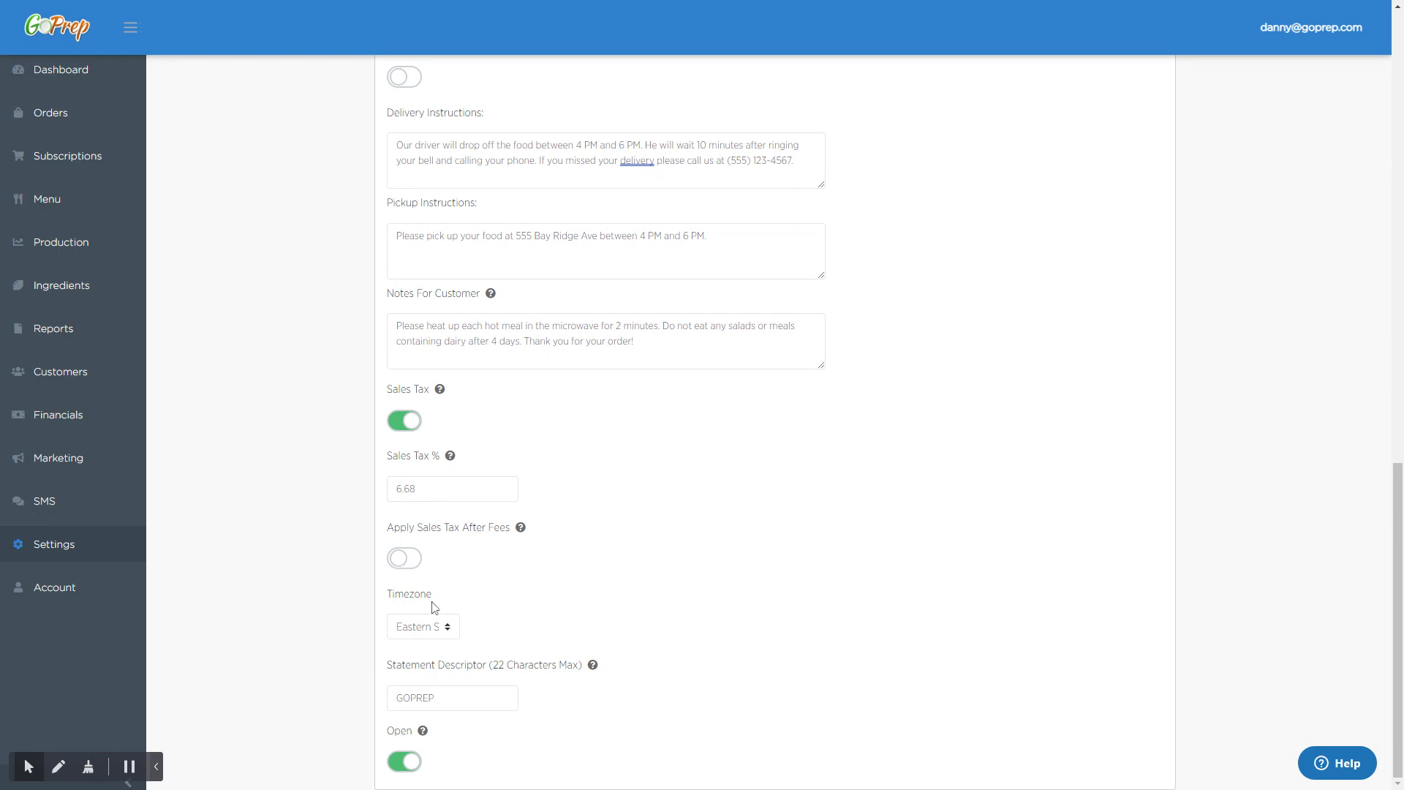
Look at the store's Timezone choices without changing the selection.
drag(436, 601, 393, 596)
click(467, 605)
click(447, 634)
click(487, 617)
Review the Statement Descriptor text without editing it.
drag(422, 698, 345, 696)
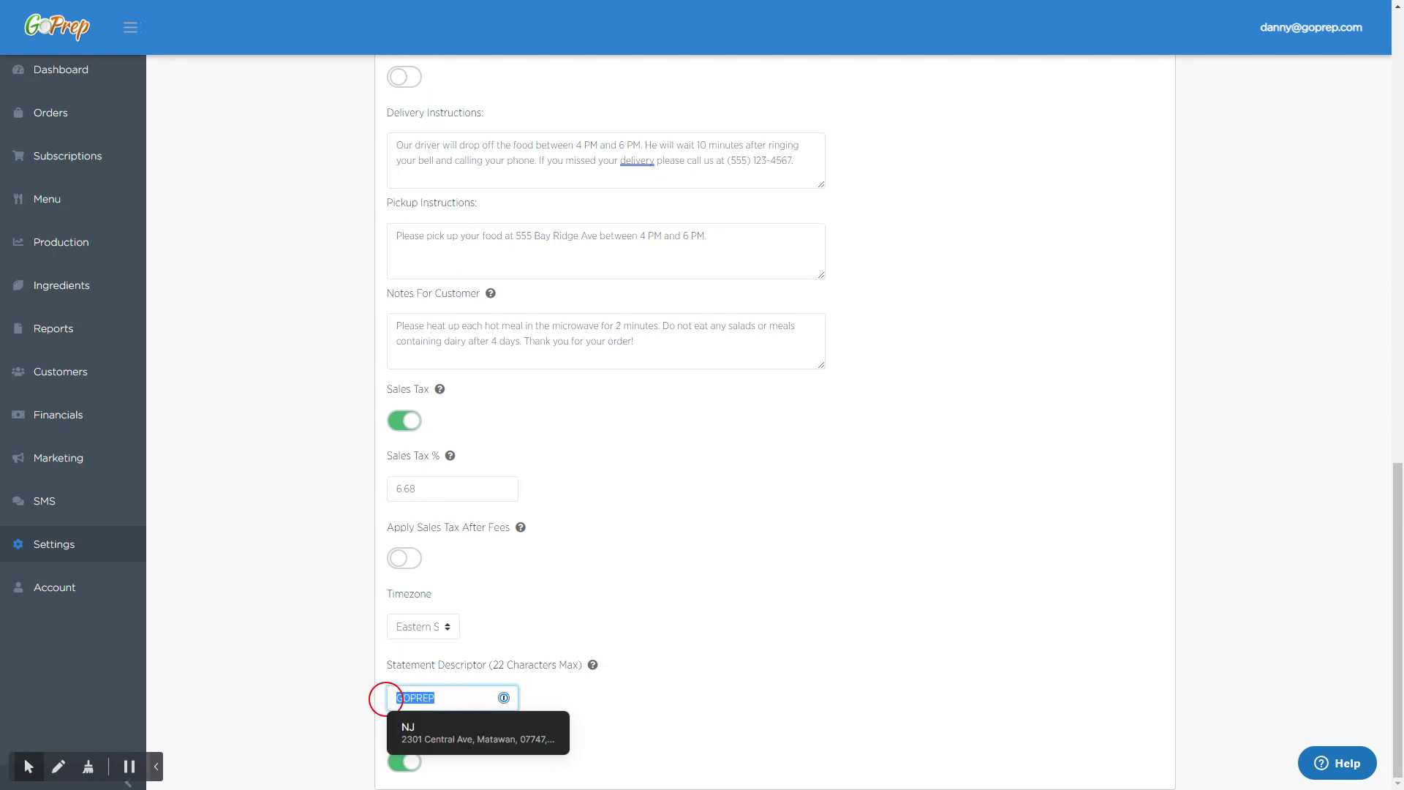
click(570, 693)
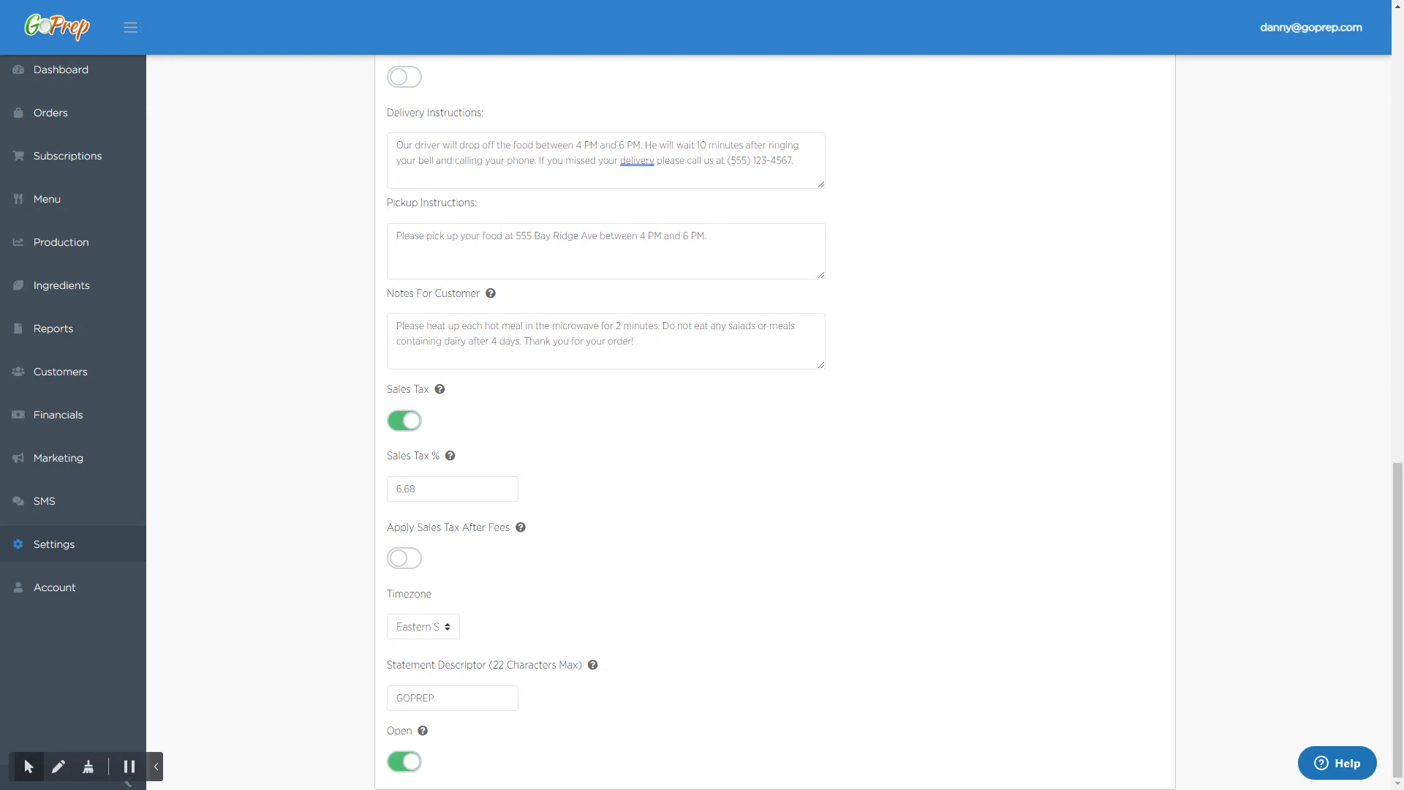
click(457, 698)
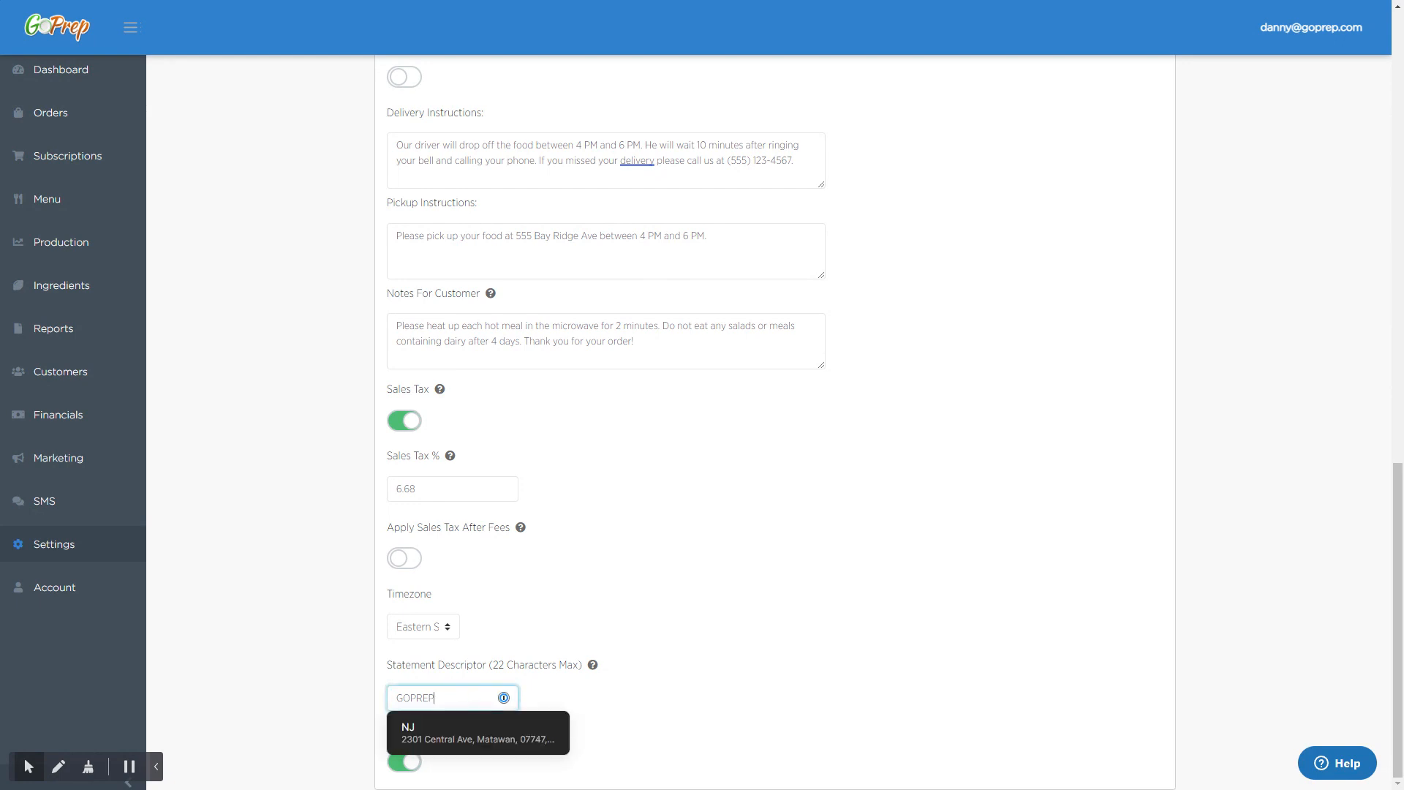
drag(439, 698, 361, 695)
click(621, 698)
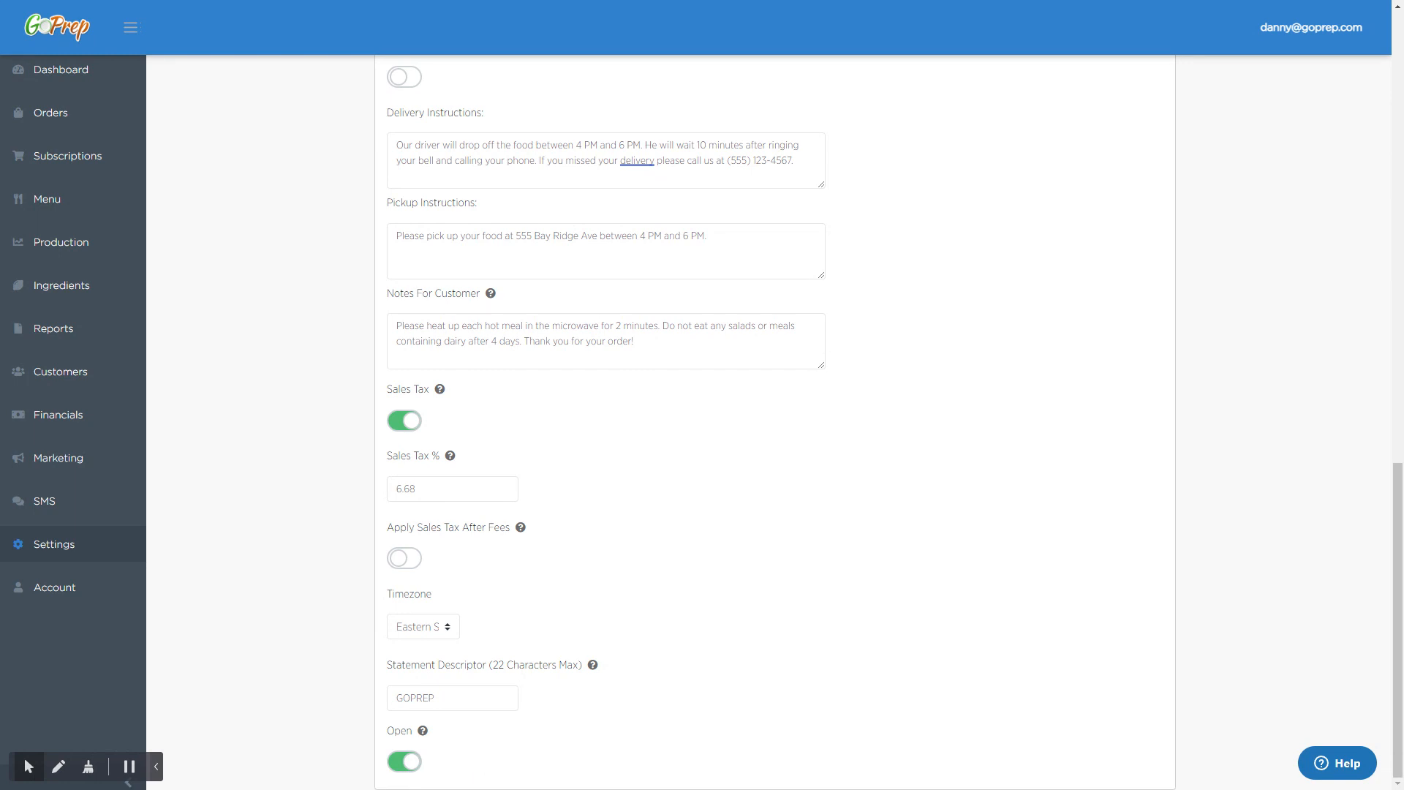
Turn off the store's Open setting and choose to keep all active subscriptions.
click(407, 763)
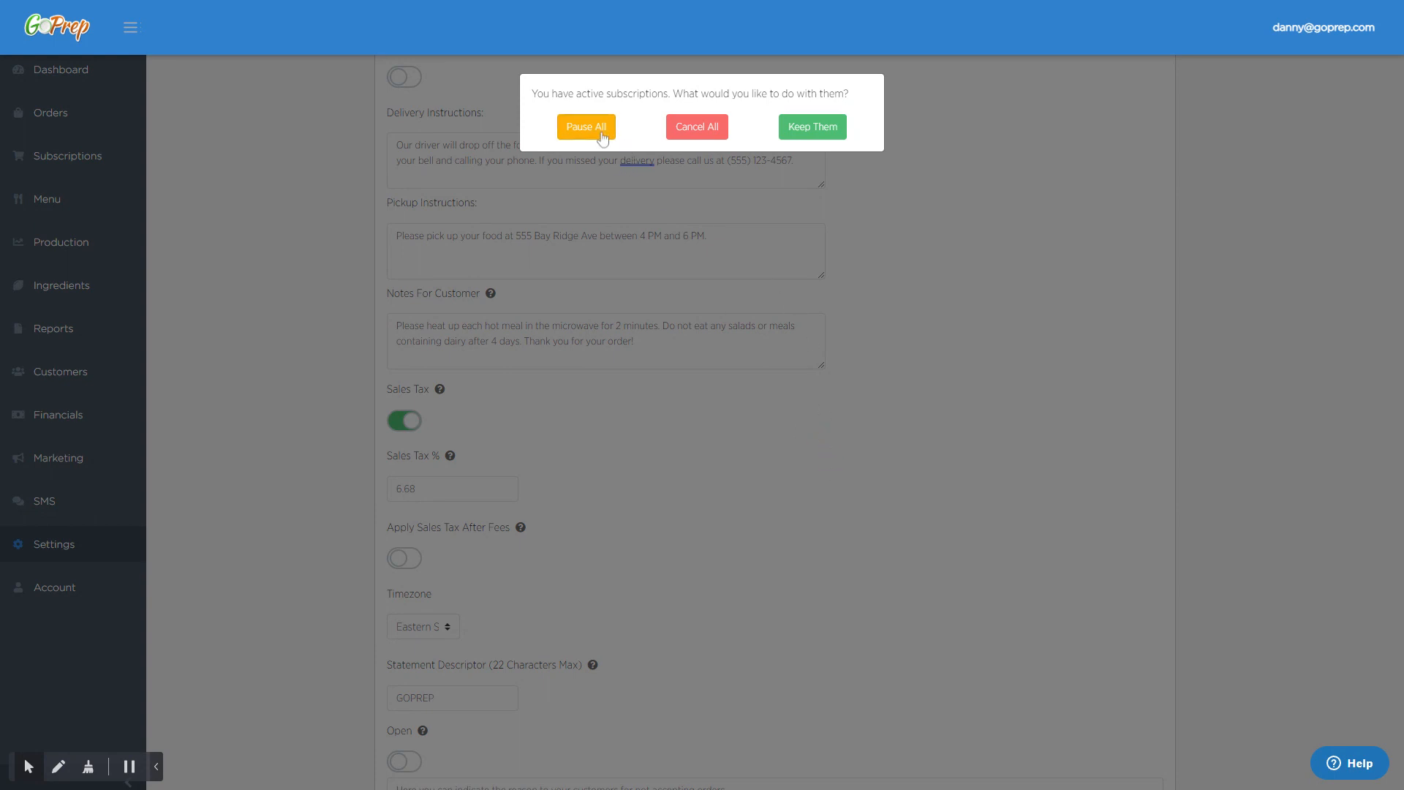
click(808, 128)
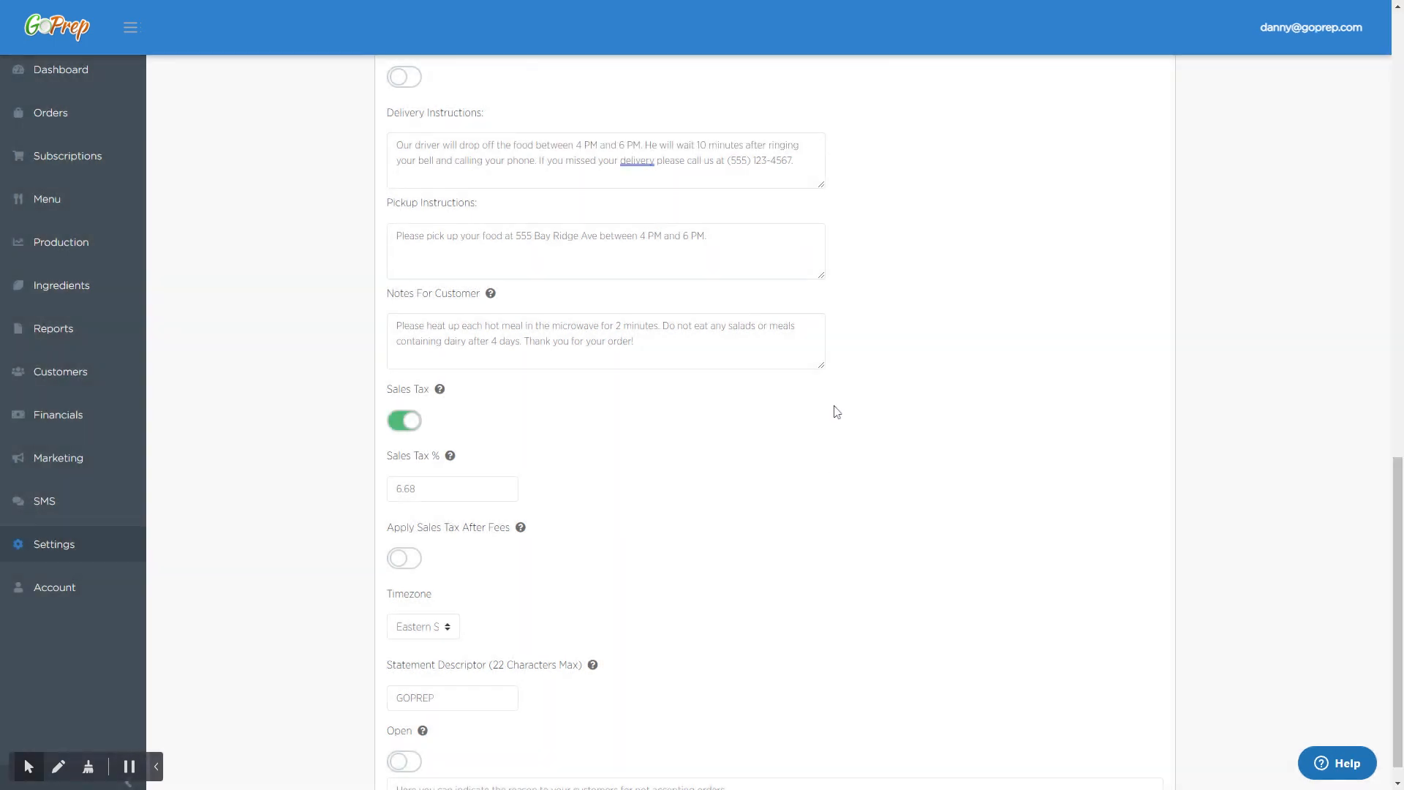
scroll(775, 432, up, 10)
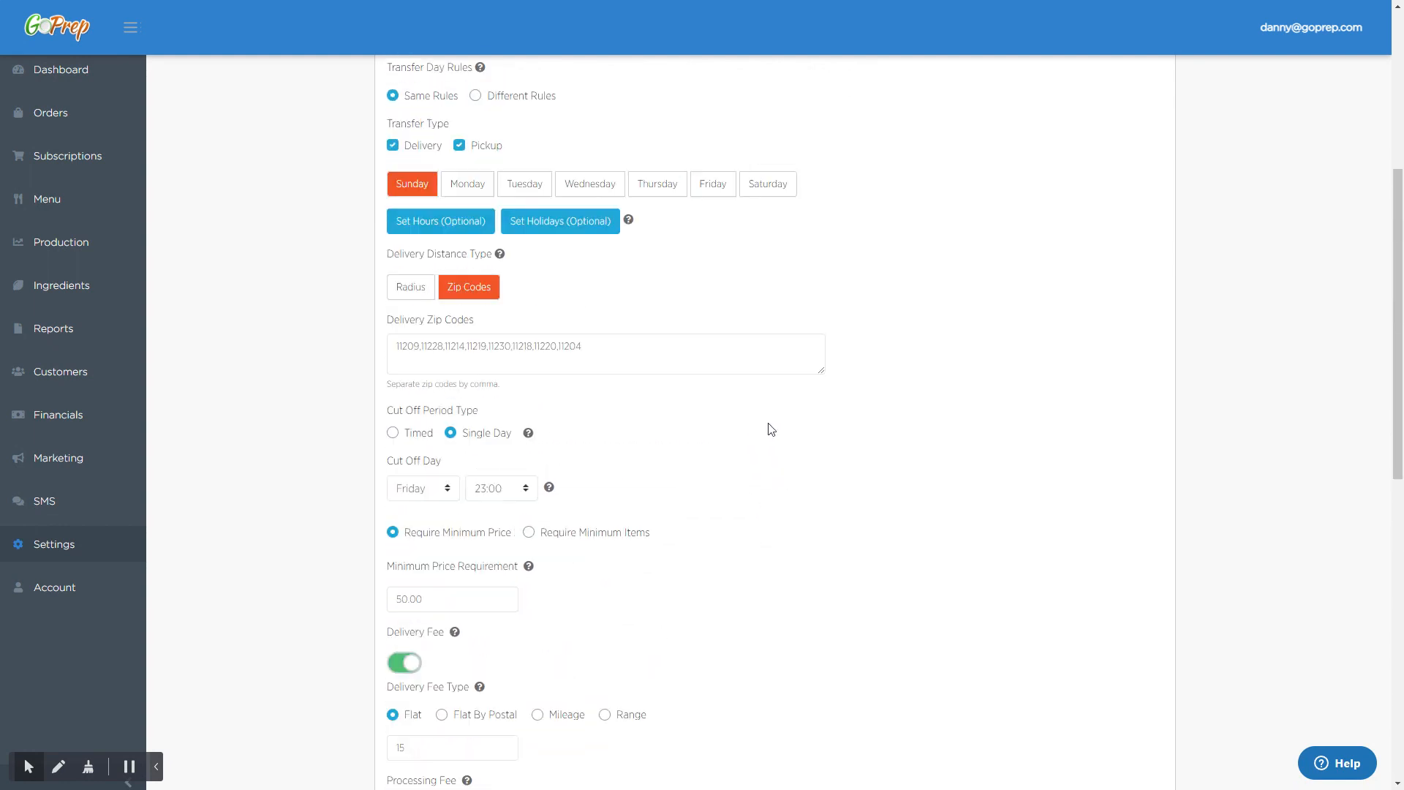
scroll(772, 429, up, 5)
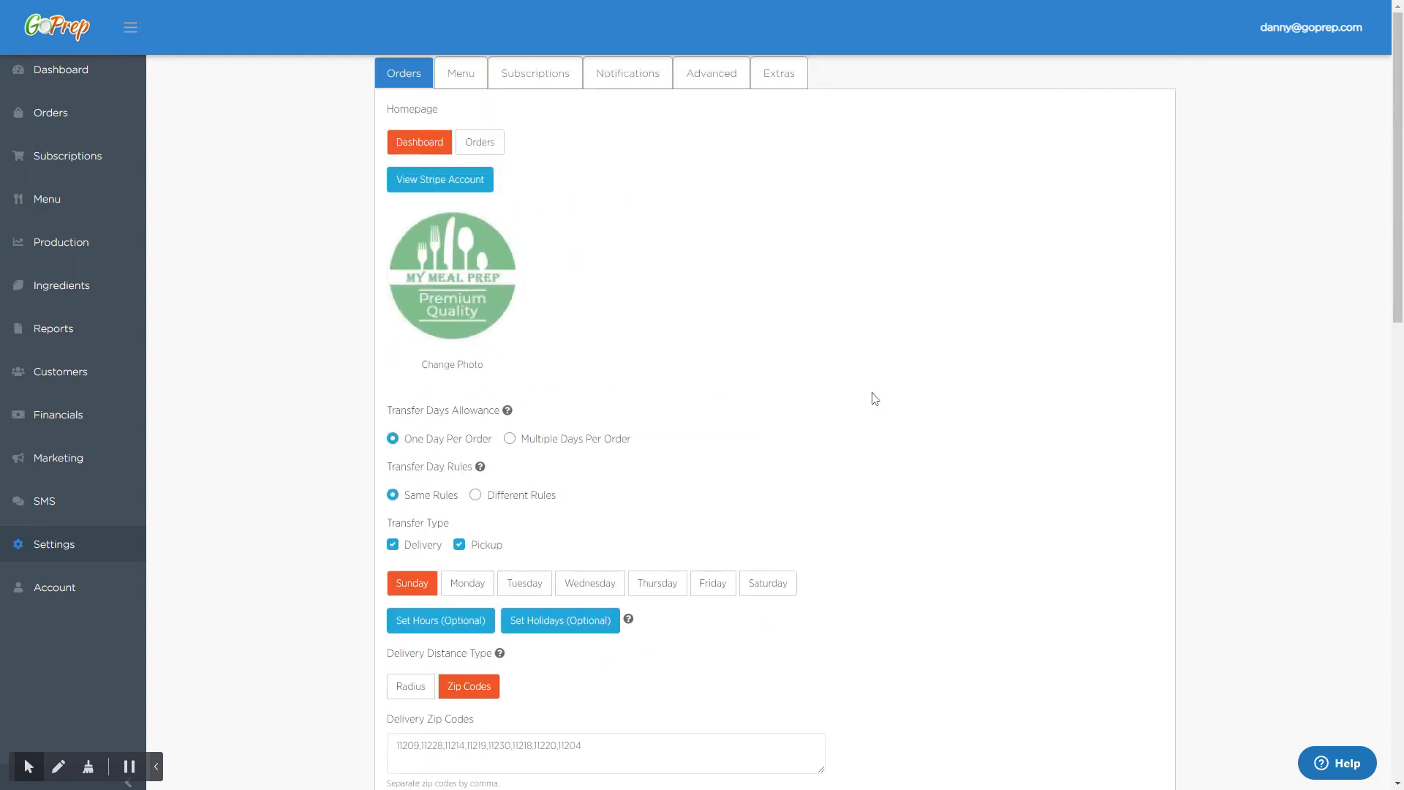